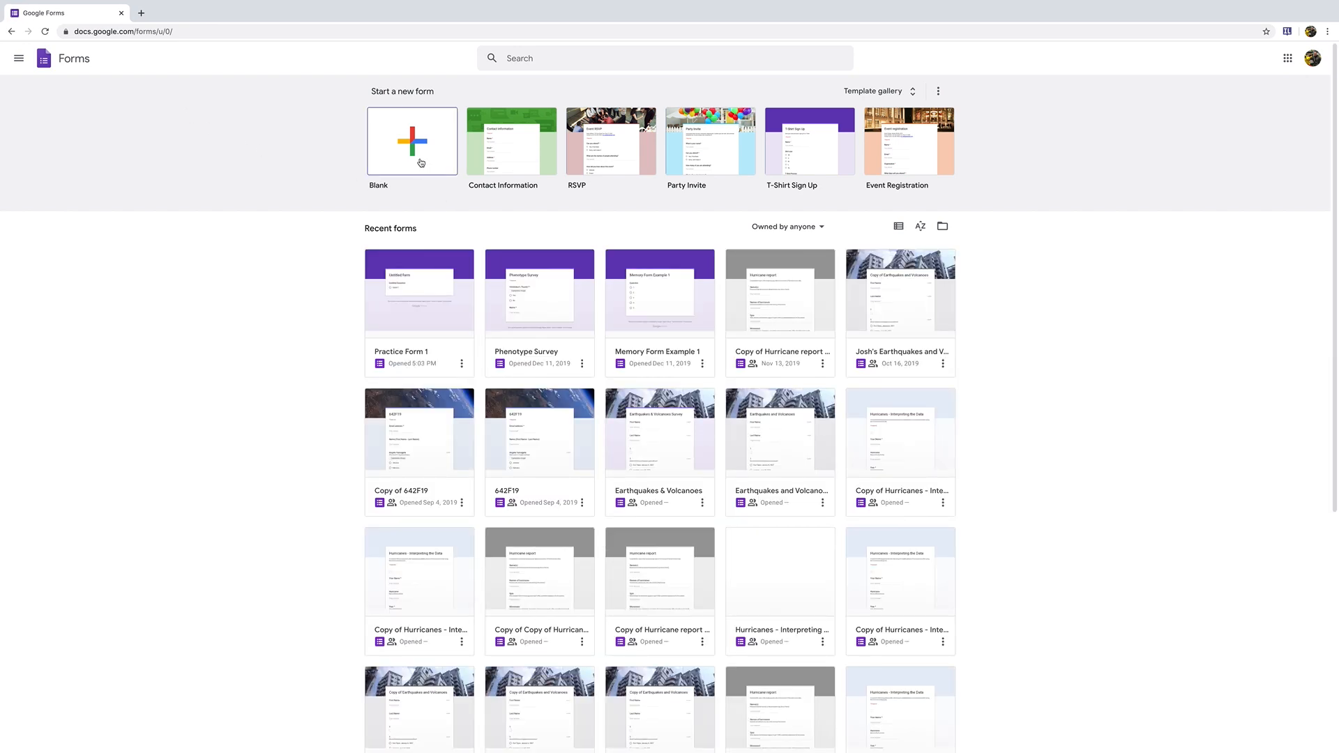
# Step: Create a blank form named "Practice Form" with the heading "Practice Form: Survey"
pyautogui.click(422, 163)
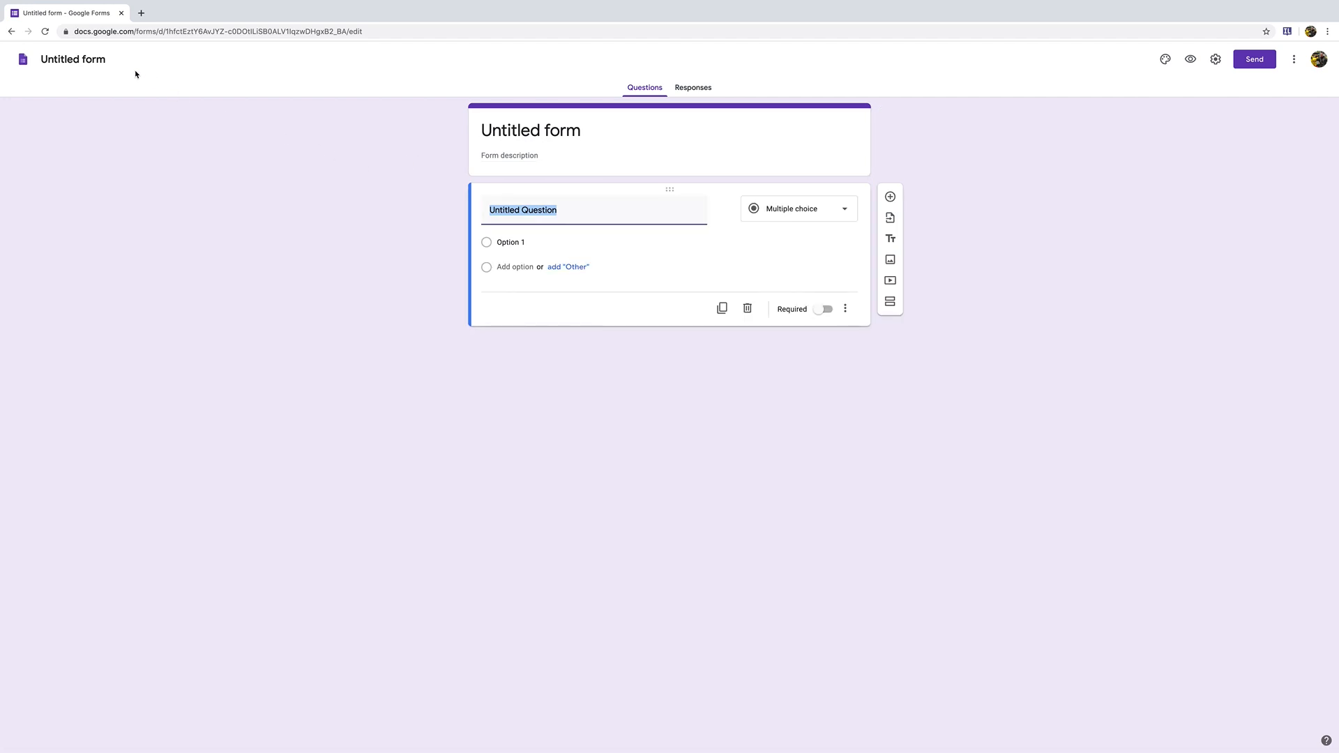
pyautogui.click(72, 61)
pyautogui.write('Pract')
pyautogui.write('ie')
pyautogui.write('e Form')
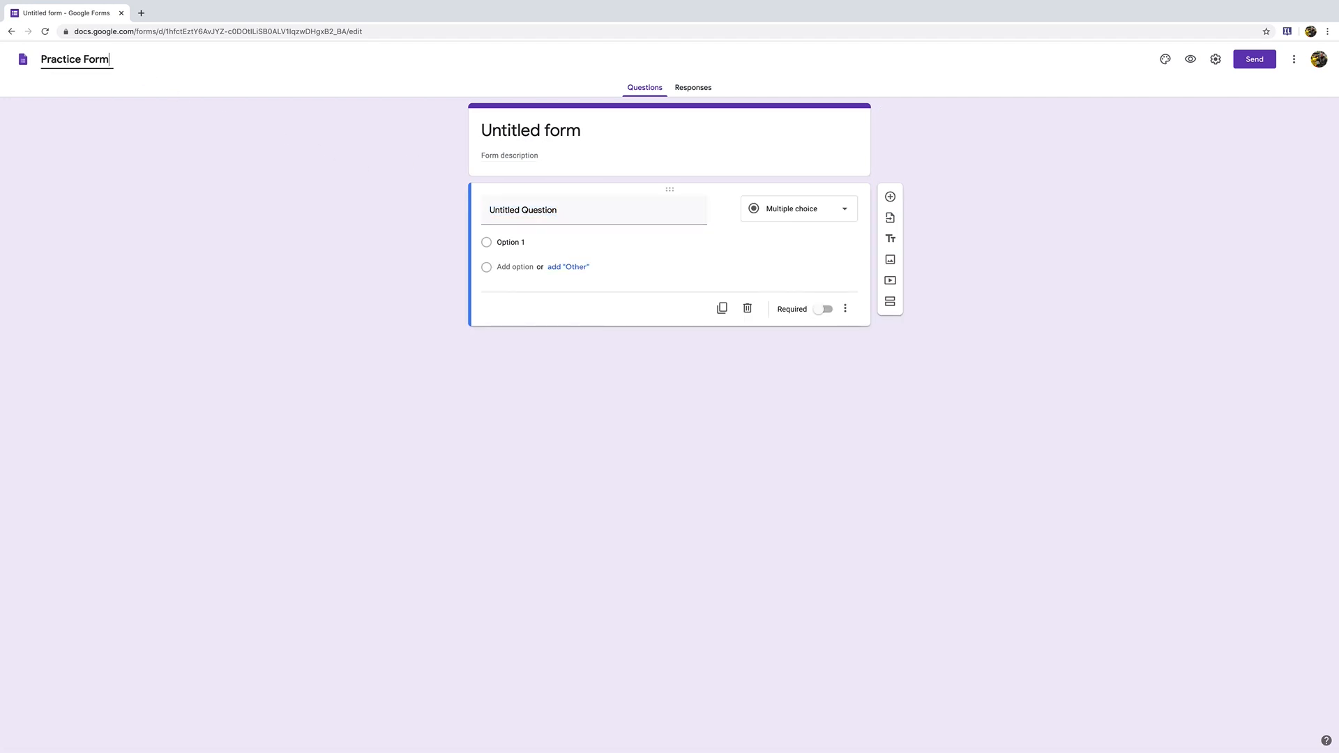
pyautogui.click(554, 134)
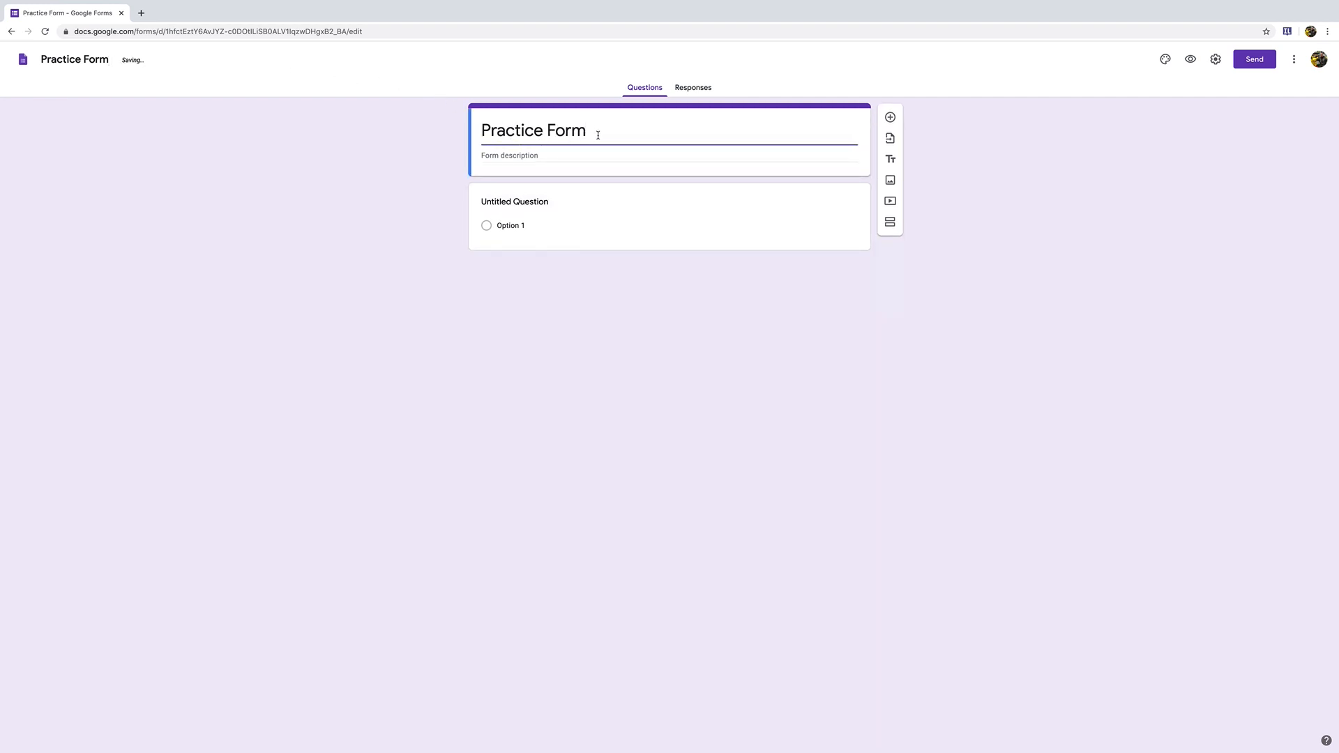
pyautogui.write(': Survey')
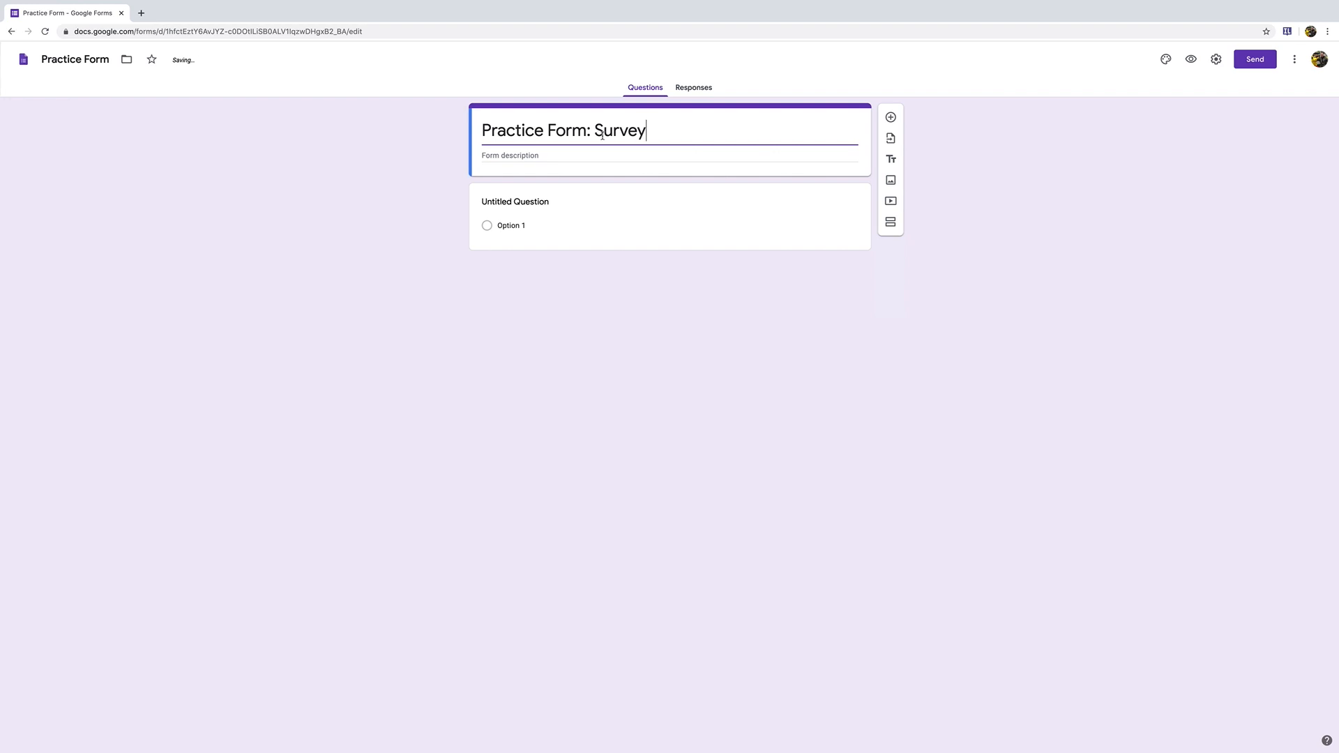
# Step: Word the first question as "Are you a dog or cat person?" with the Multiple choice type
pyautogui.click(512, 207)
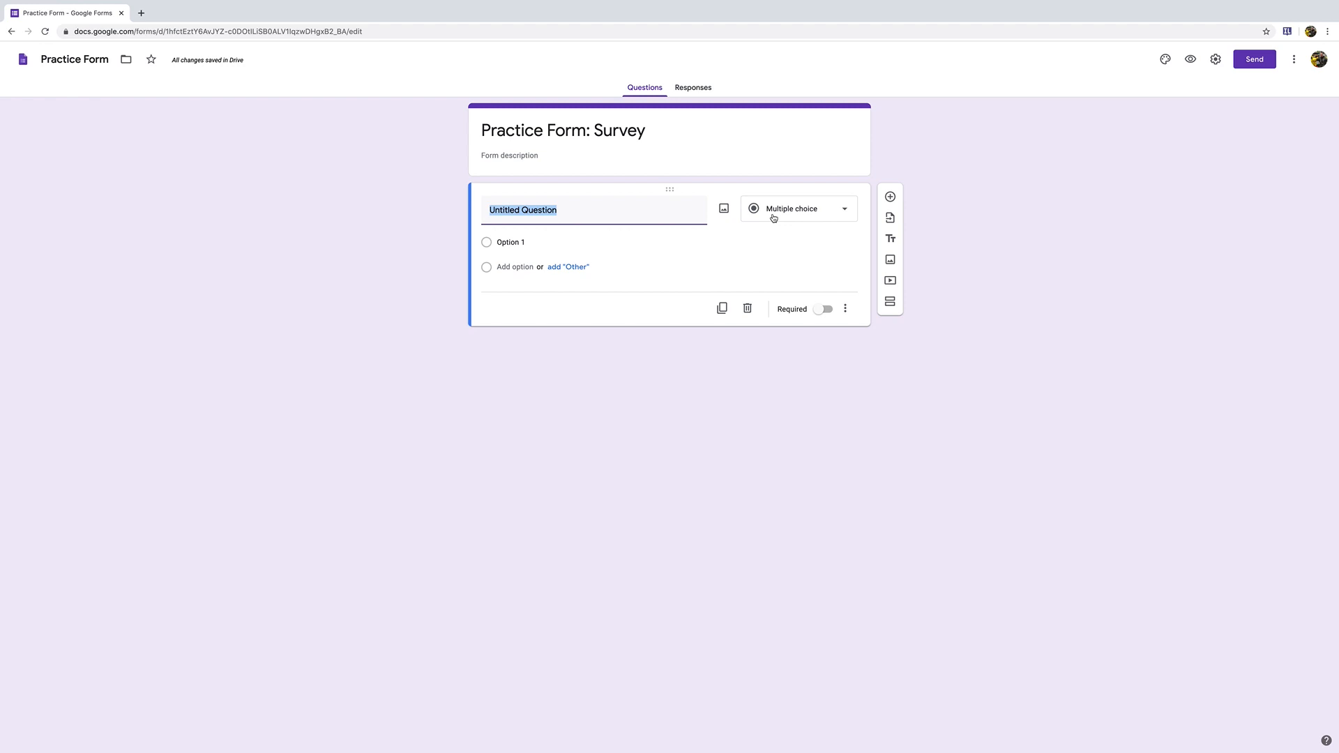
pyautogui.write('Are you a dog or cat person?')
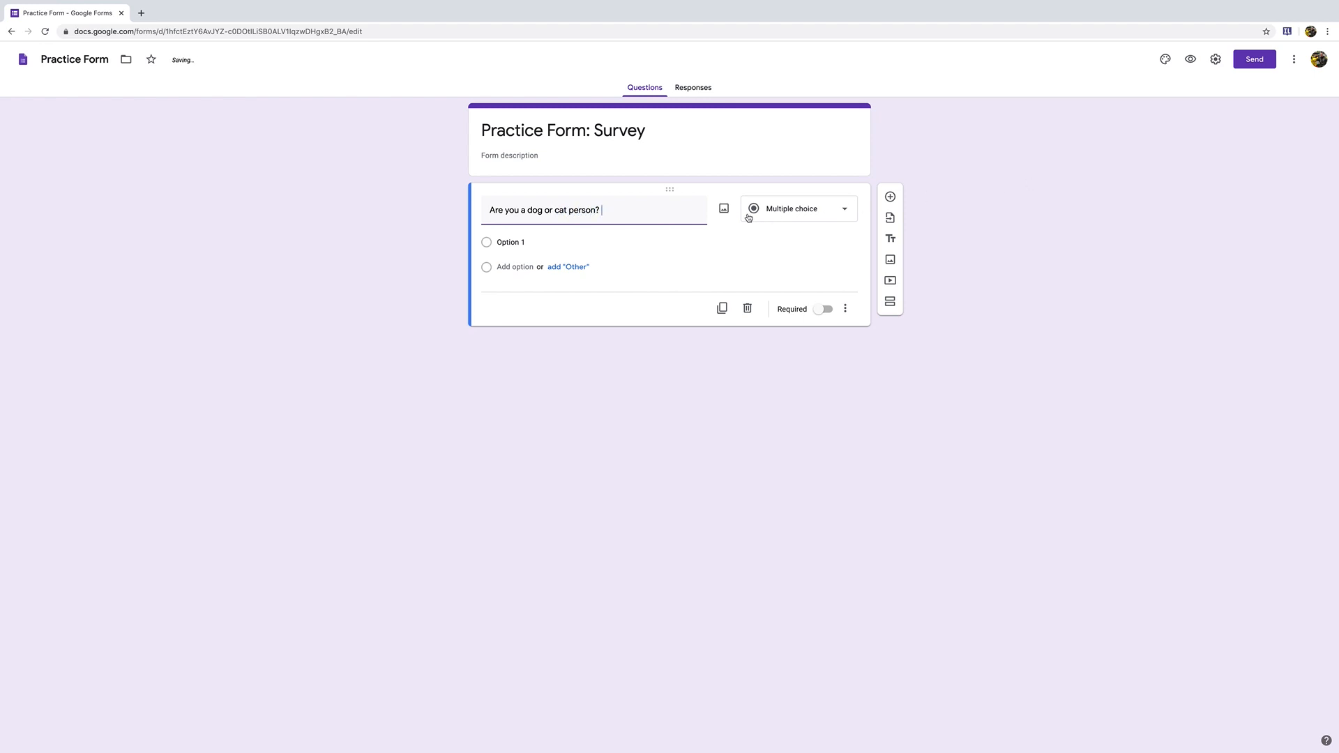
pyautogui.click(789, 209)
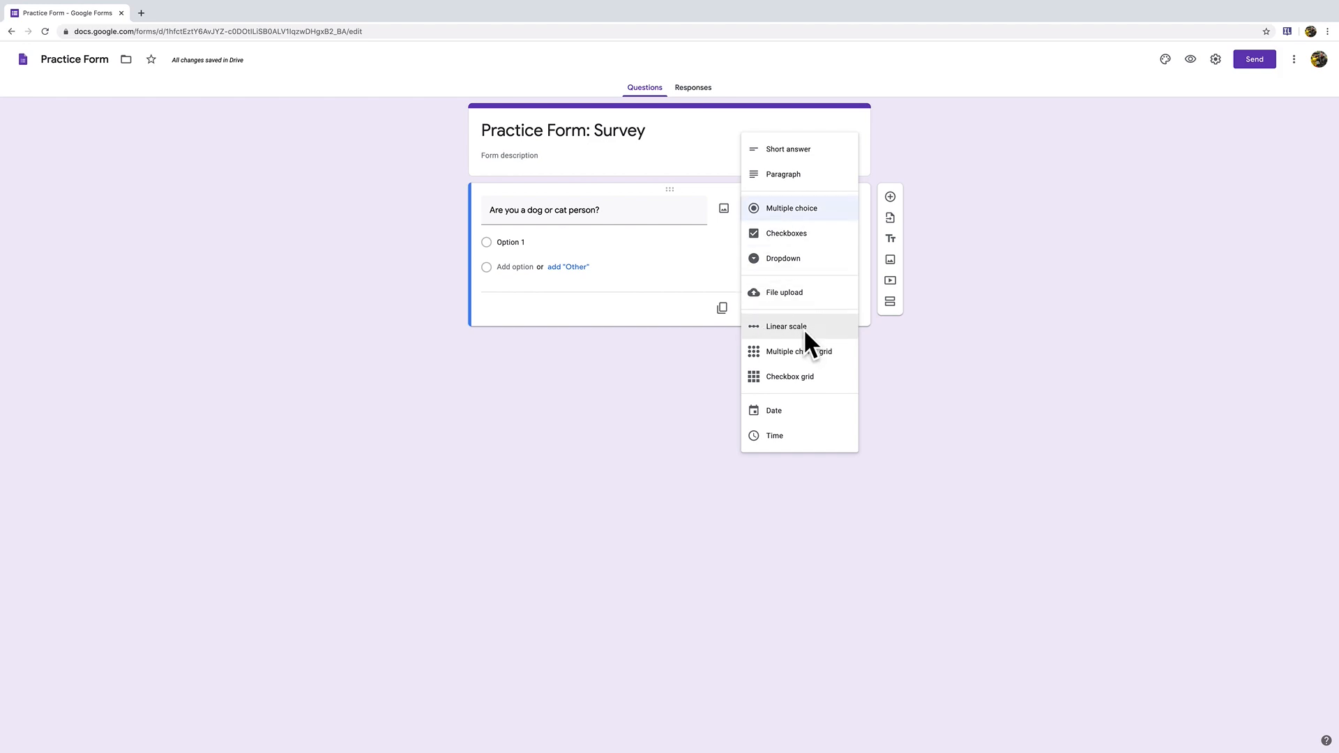
pyautogui.click(790, 214)
# Step: Give the question the answer options Dog, Cat and Both, and make it required
pyautogui.click(506, 244)
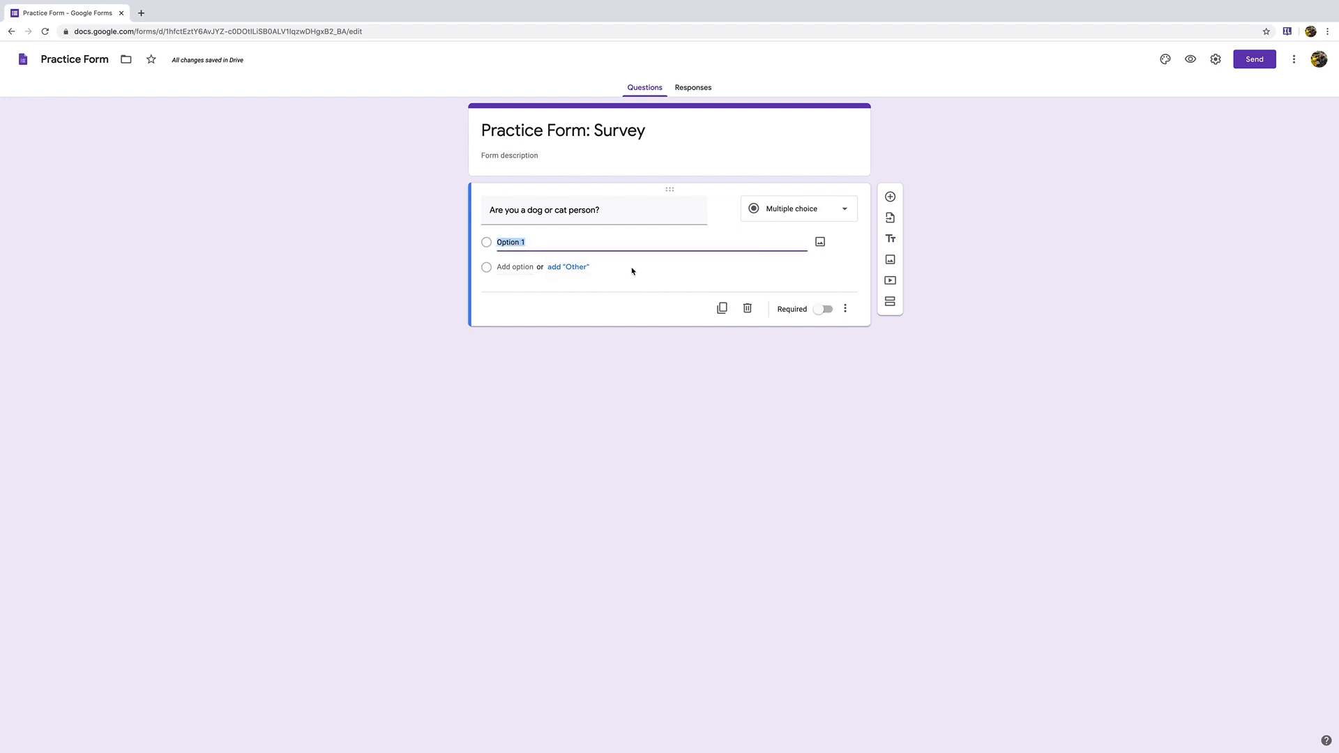
pyautogui.write('Dog')
pyautogui.press('Return')
pyautogui.write('Cat')
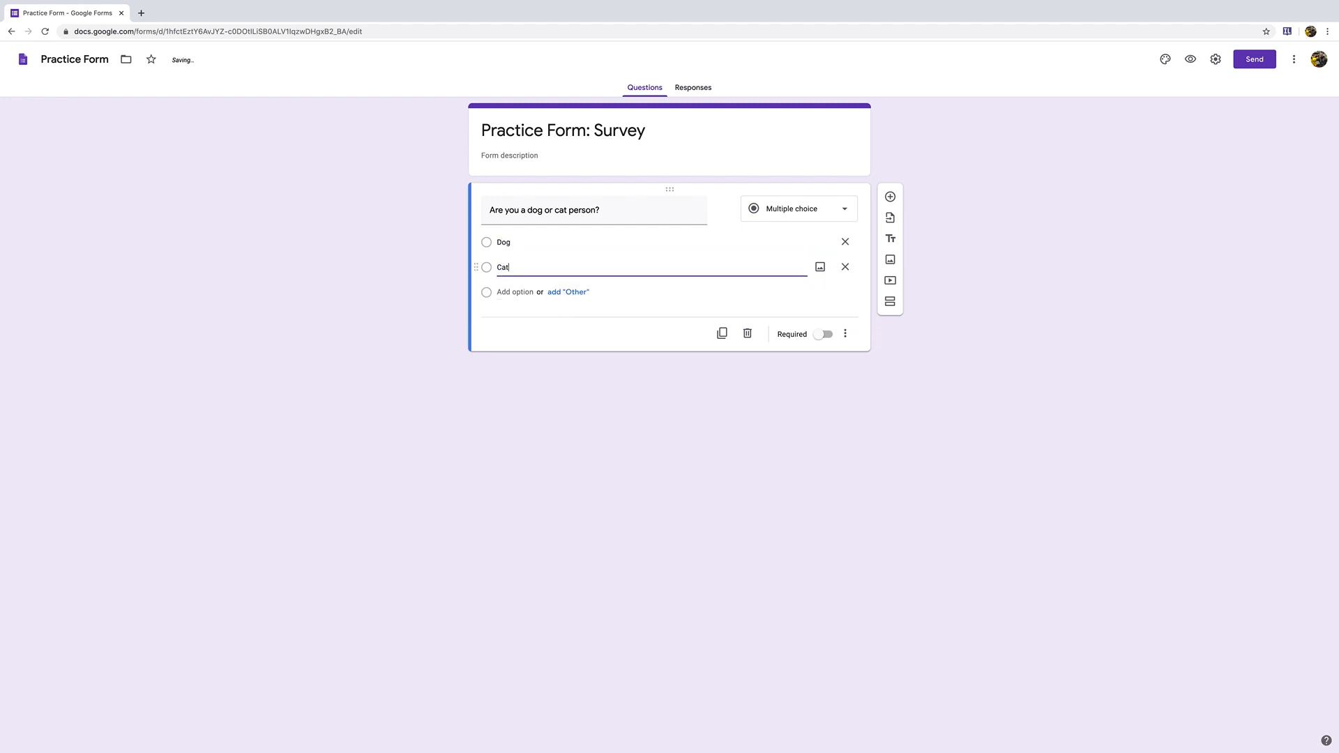
pyautogui.press('Return')
pyautogui.write('Both')
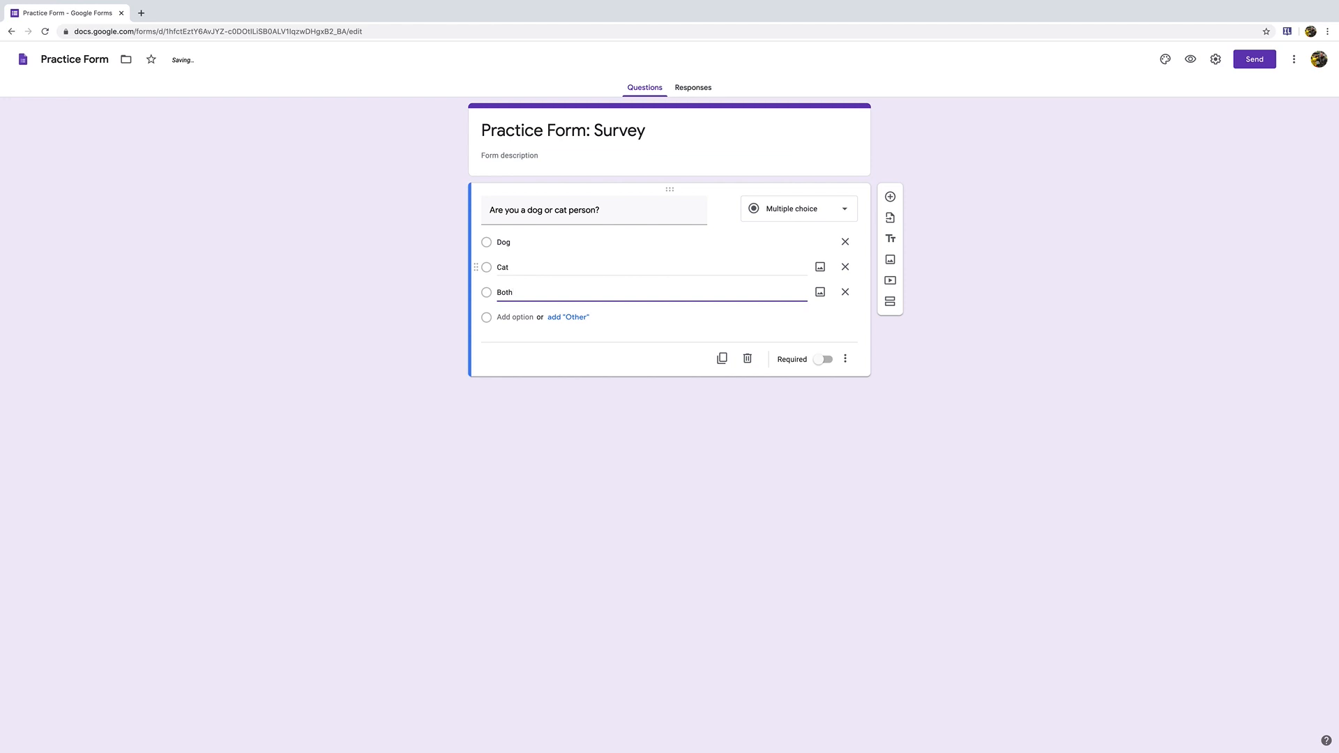
pyautogui.click(821, 361)
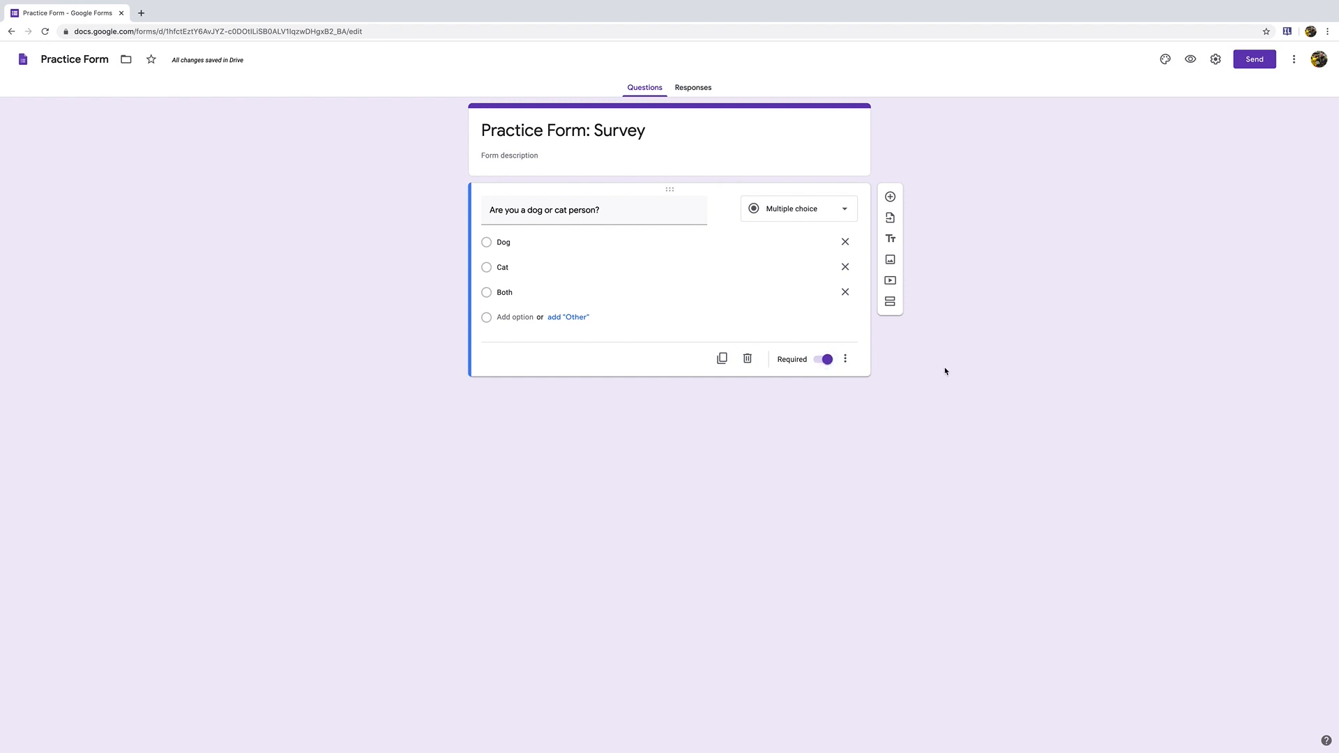
# Step: Insert the image of the sleeping kitten and puppy from a Google image search for "dog and cat", and title it "Dog and Cat"
pyautogui.click(891, 261)
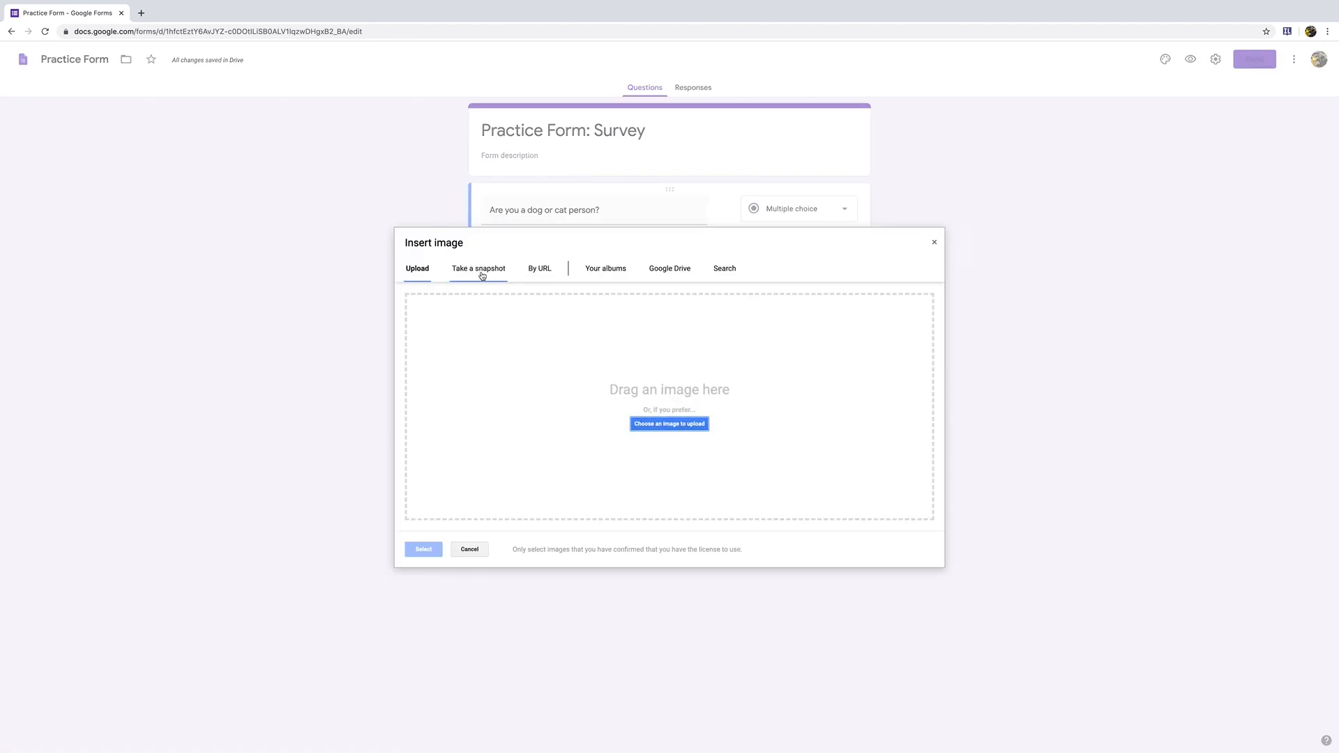
pyautogui.click(541, 270)
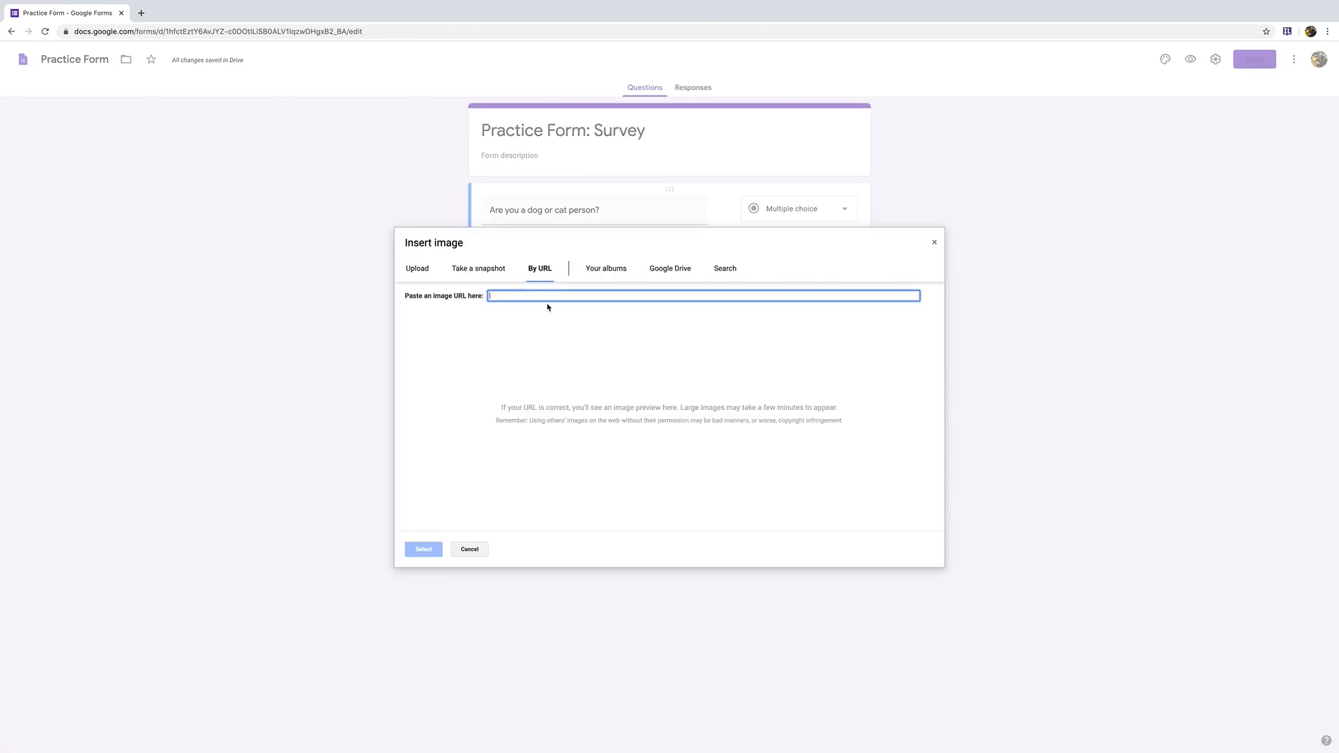
pyautogui.click(725, 269)
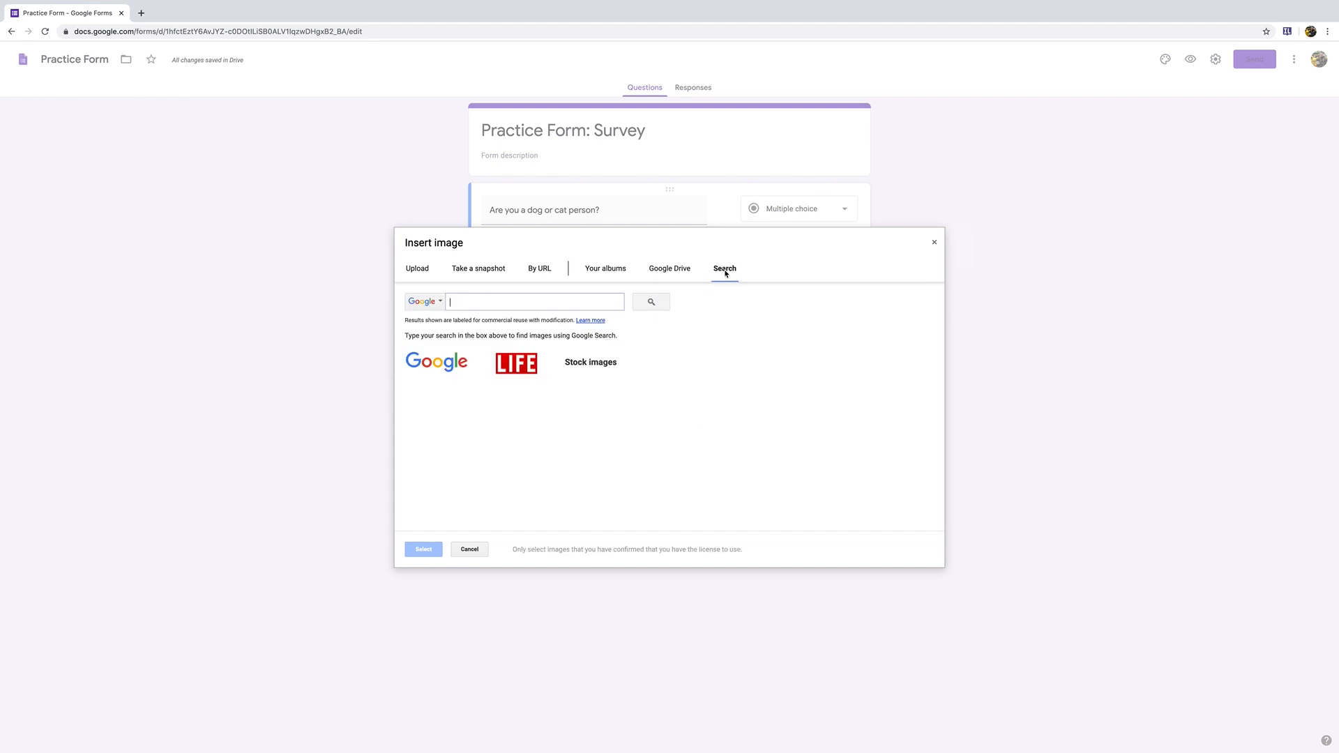
pyautogui.write('dog and cat')
pyautogui.press('Return')
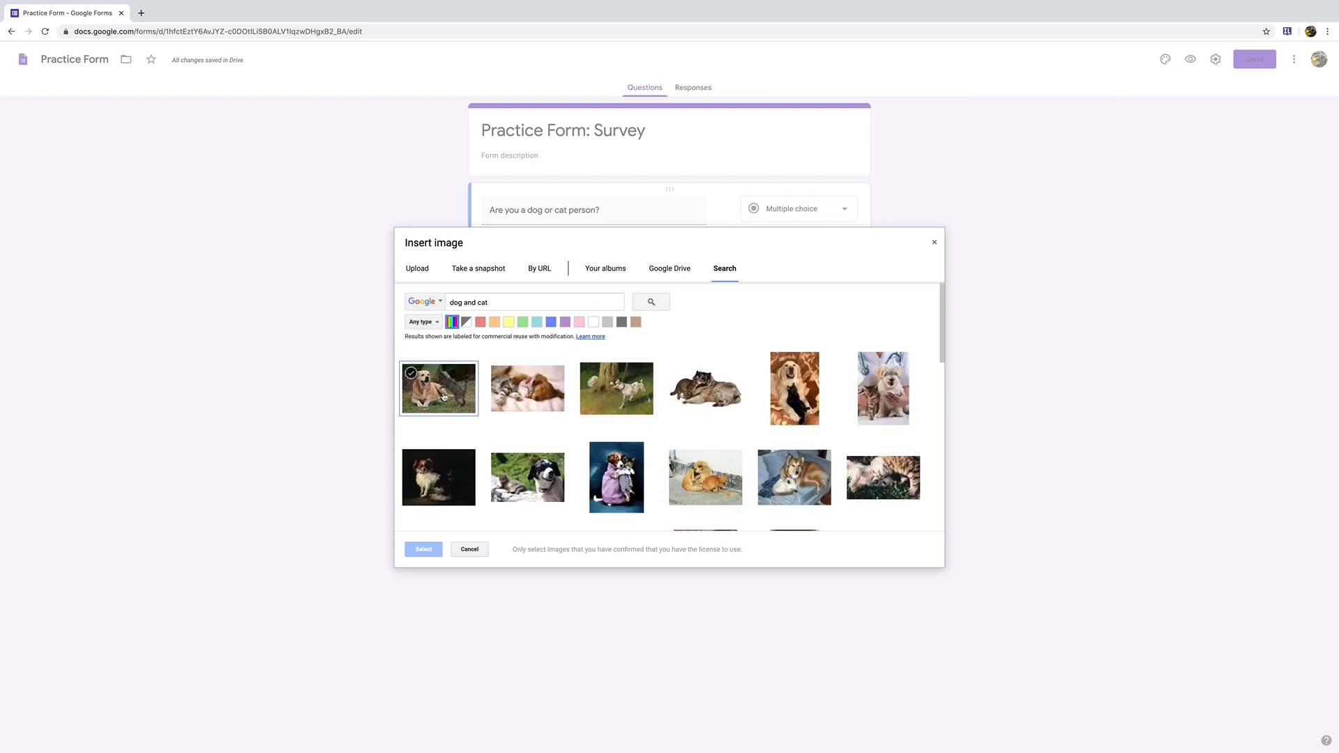
pyautogui.click(520, 403)
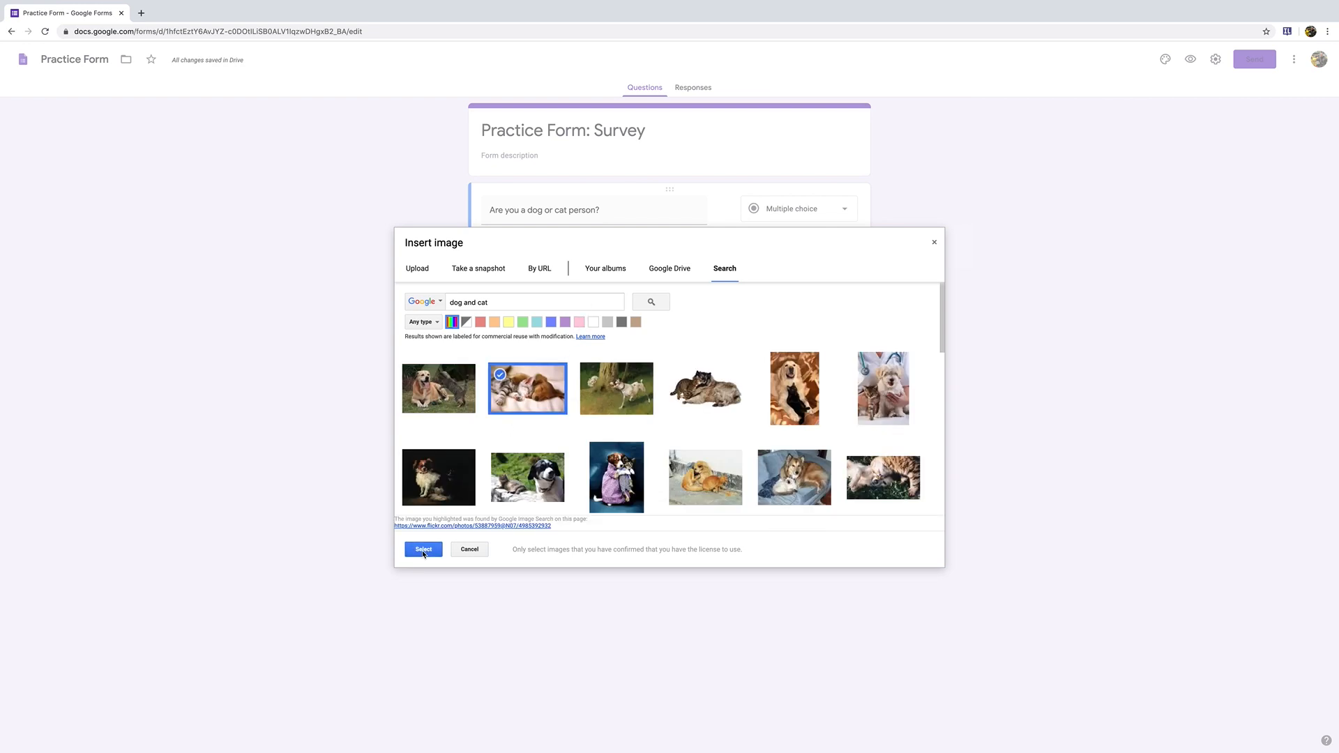
pyautogui.click(423, 551)
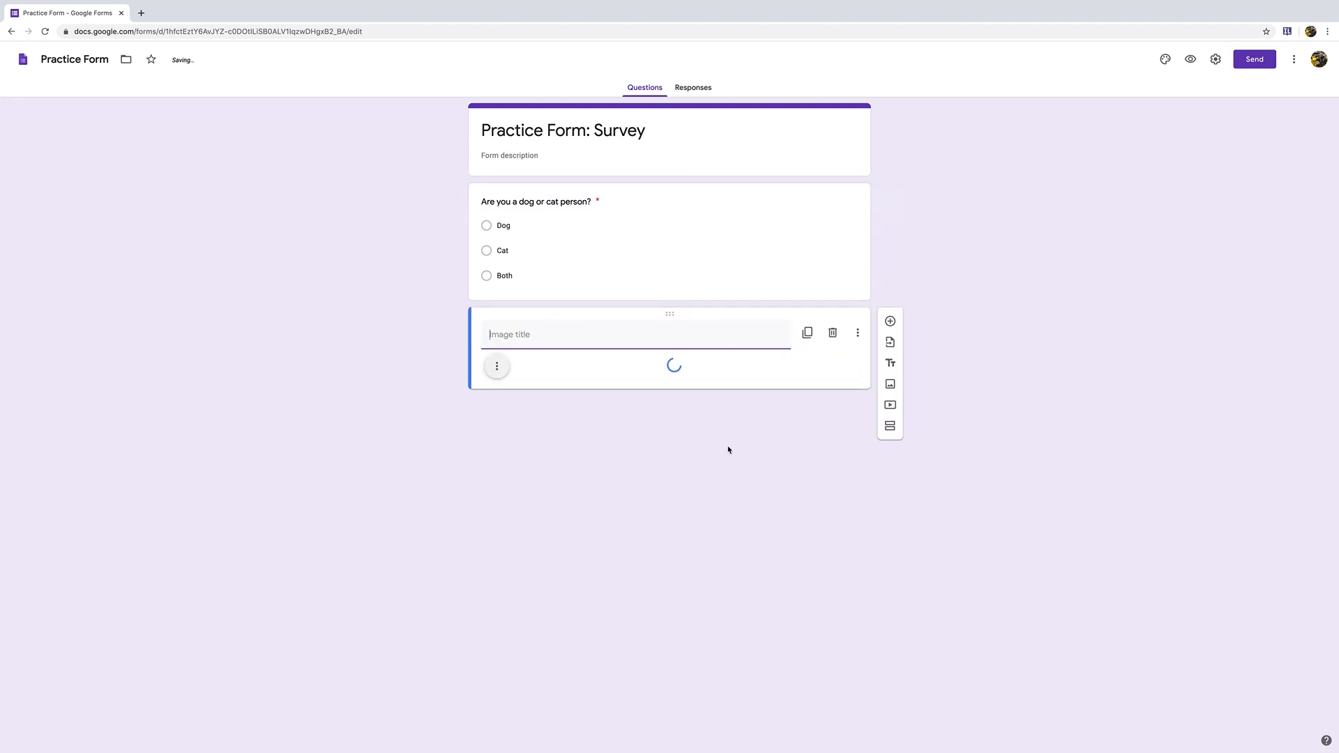
pyautogui.write('Dog and Cat')
pyautogui.click(1028, 344)
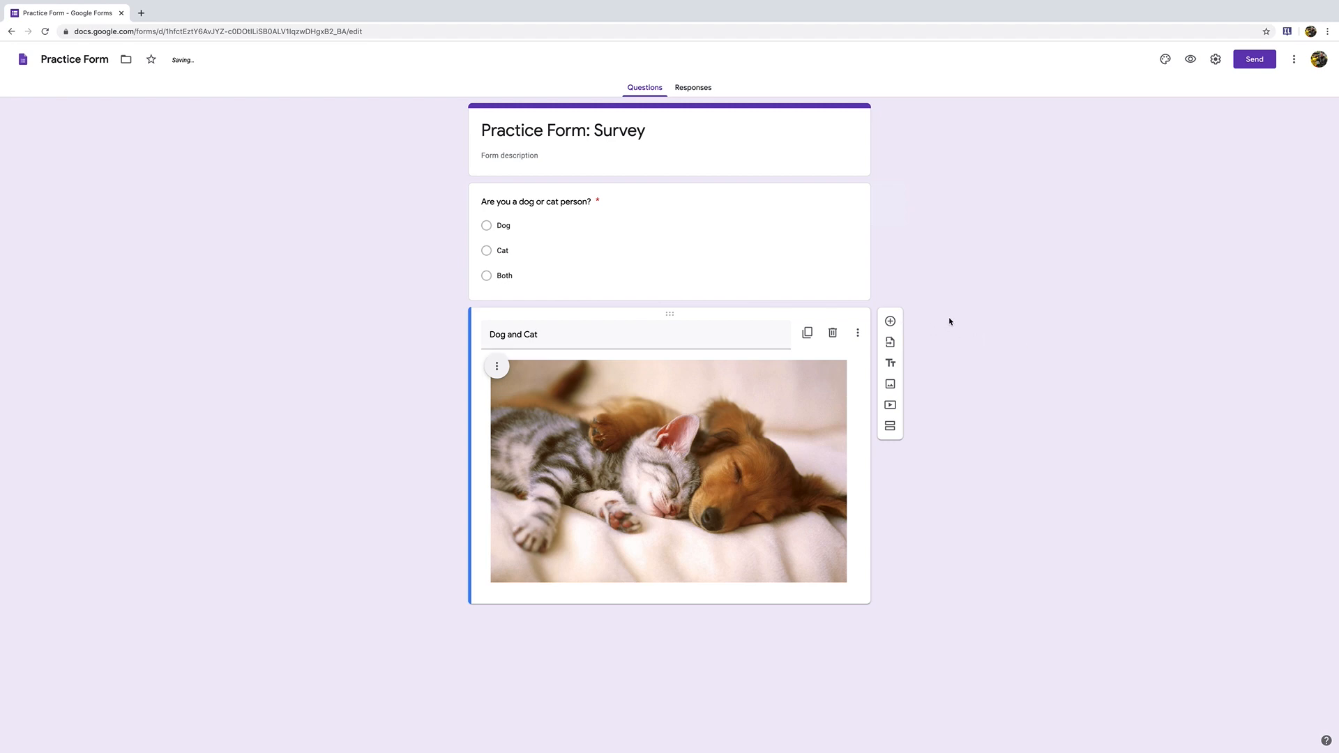
# Step: Reorder the form so the dog or cat question comes below the Dog and Cat image
pyautogui.moveTo(650, 315); pyautogui.dragTo(635, 192)
pyautogui.moveTo(679, 315); pyautogui.dragTo(661, 137)
pyautogui.moveTo(668, 196); pyautogui.dragTo(672, 434)
pyautogui.moveTo(669, 191); pyautogui.dragTo(694, 547)
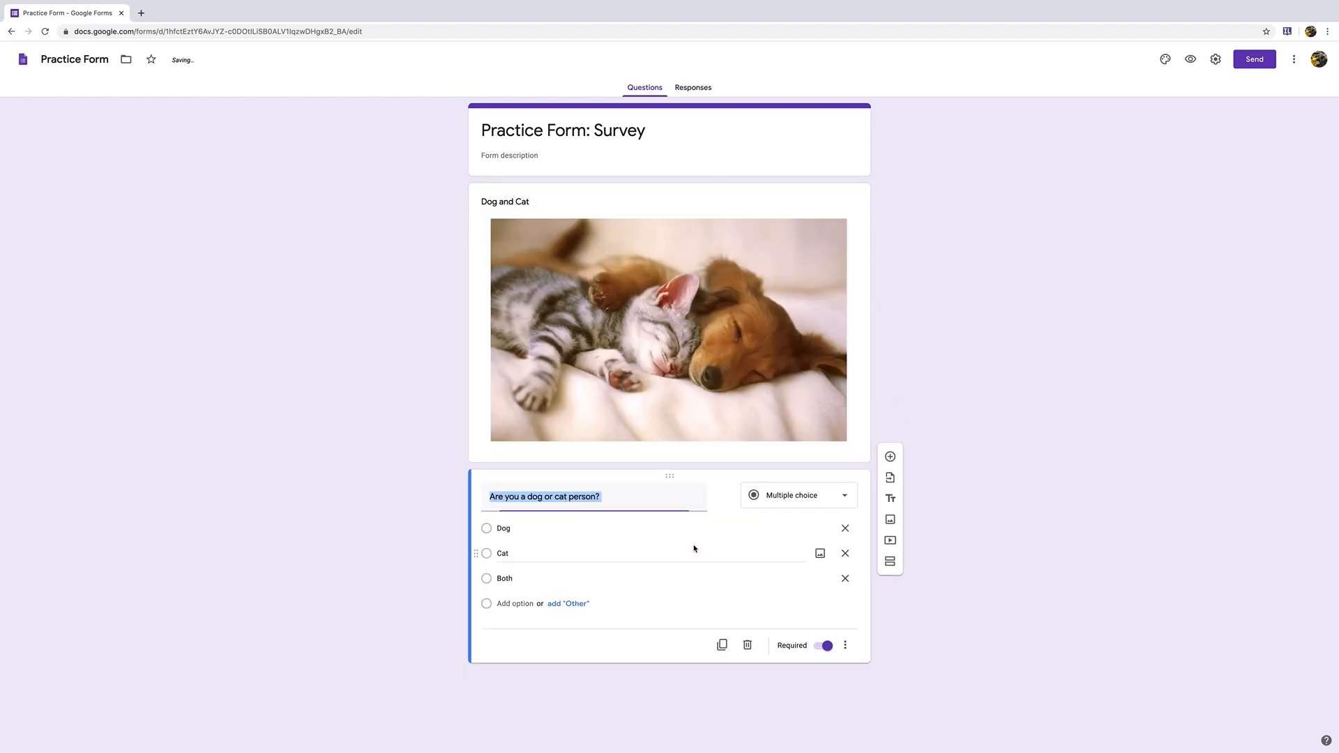
pyautogui.click(958, 390)
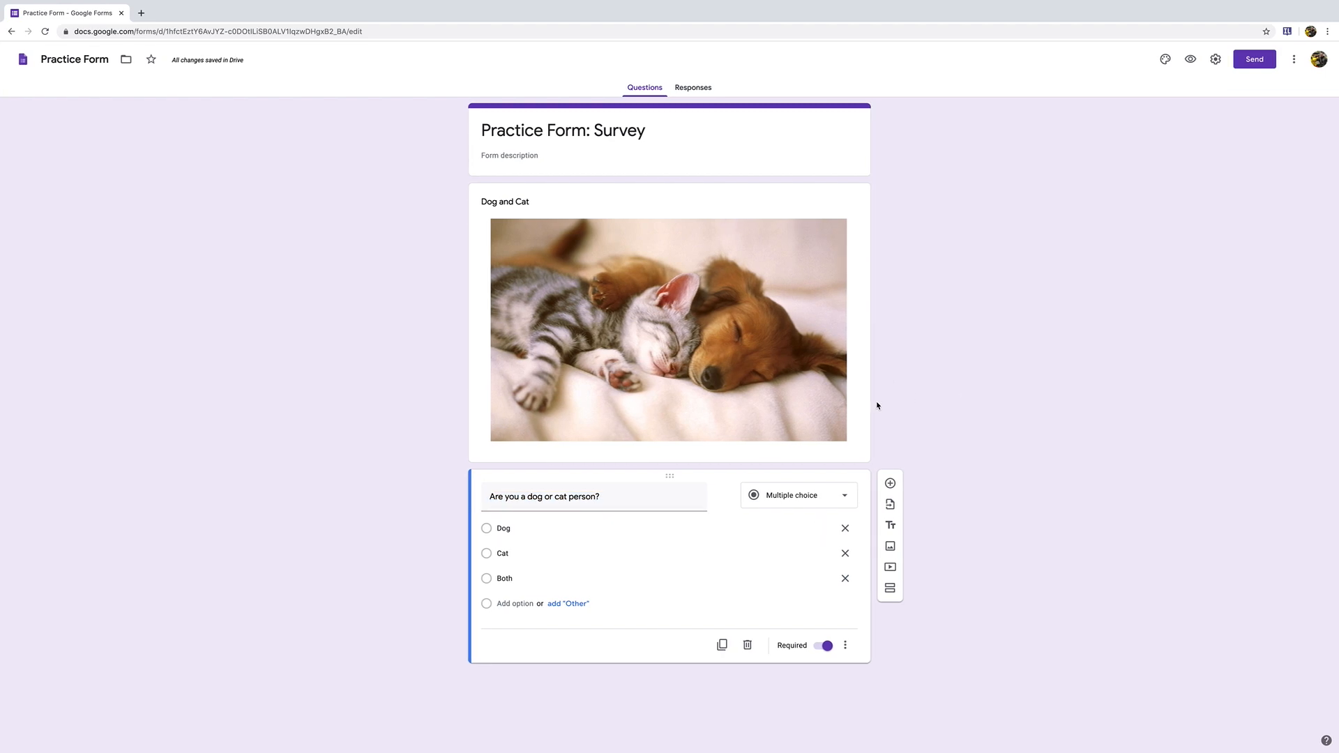
# Step: Add a 1 to 10 linear scale question reading "On a scale of 1-10, how much of a dog person are you?"
pyautogui.click(890, 484)
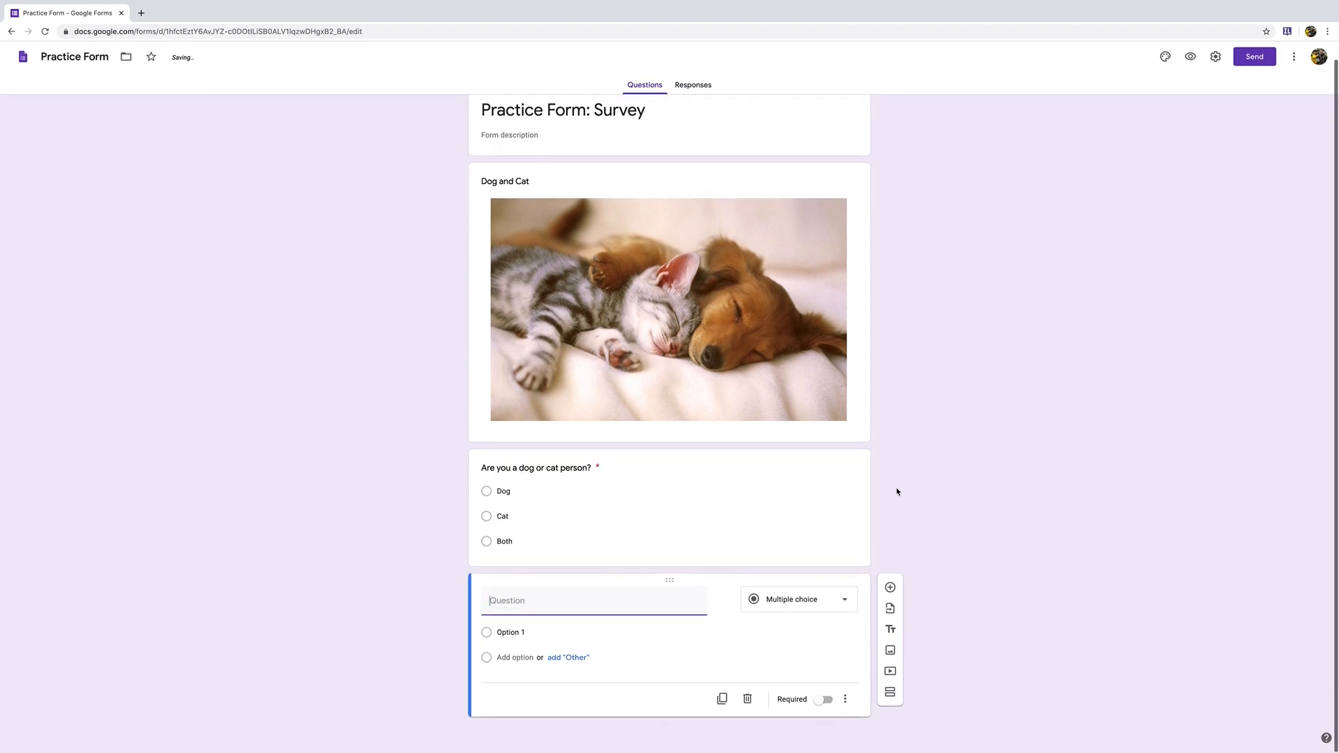
pyautogui.write('On a scale')
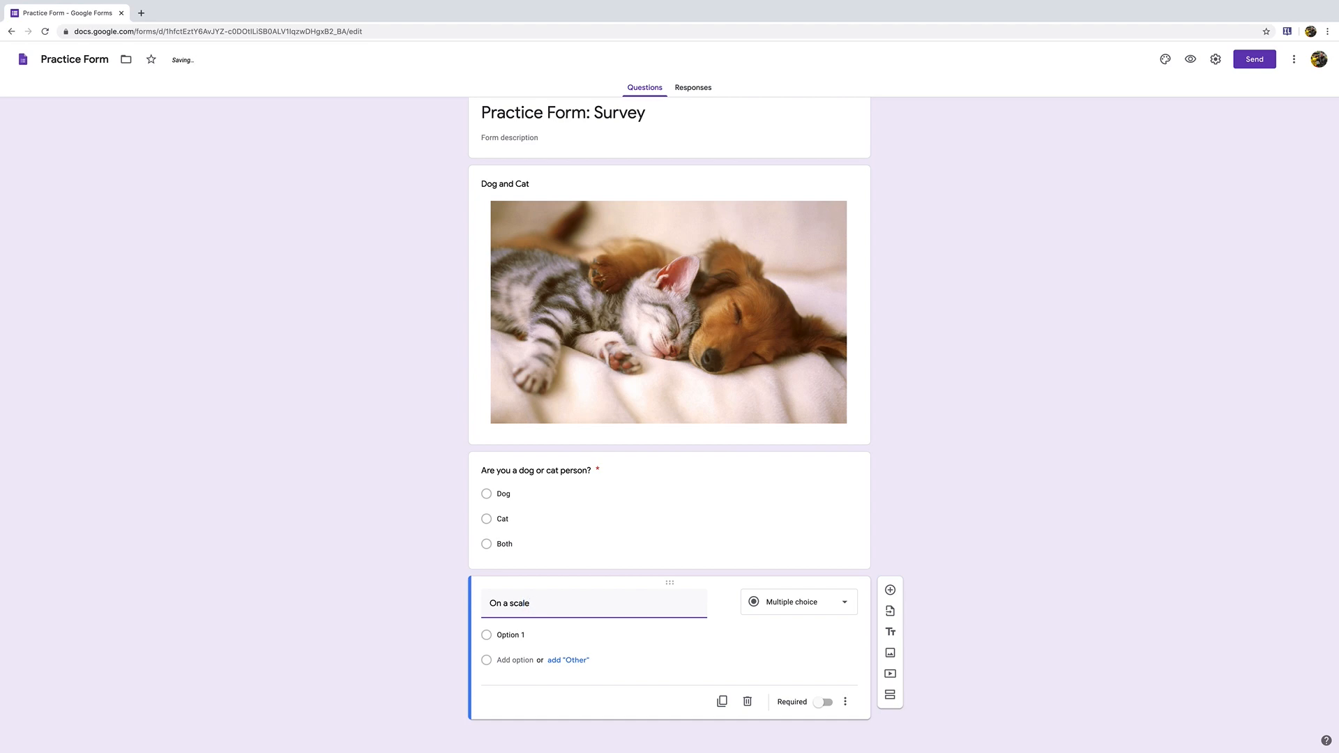
pyautogui.write(' fo 1-10, how much of a dog person are you?')
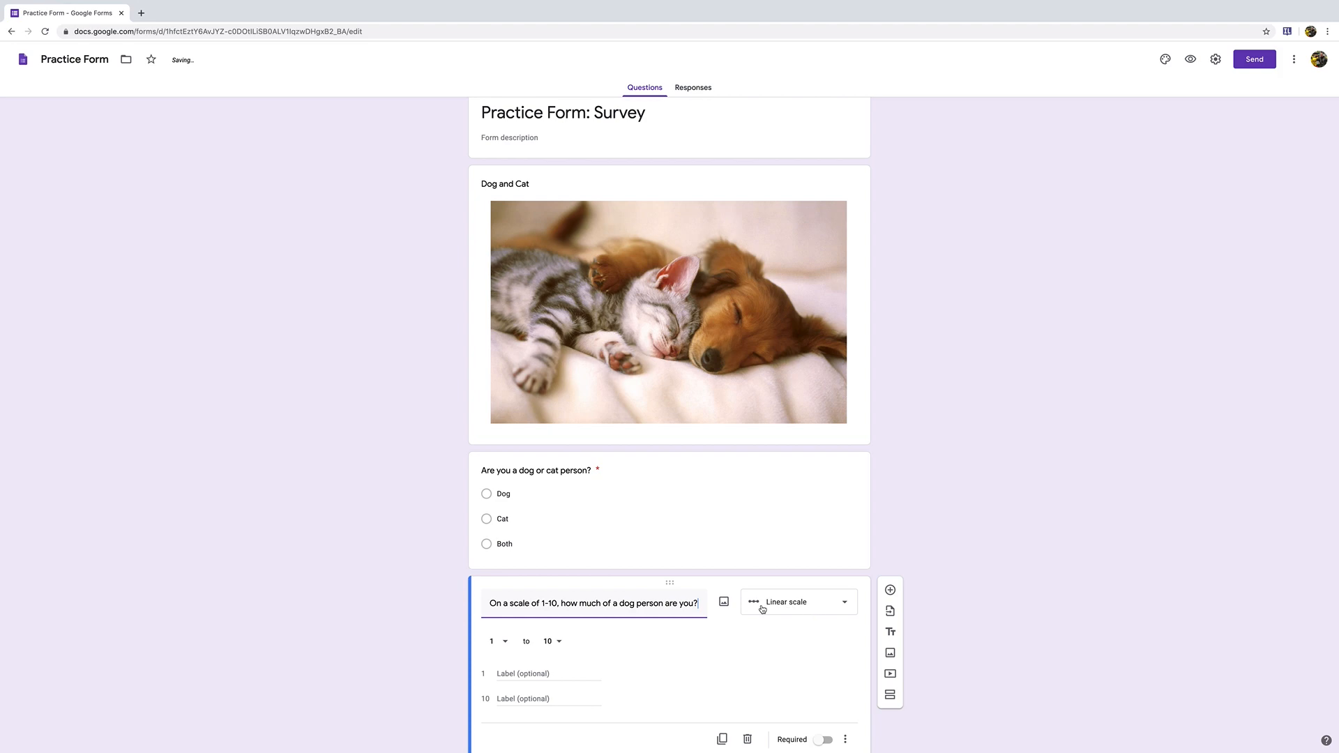
# Step: Label scale value 1 "Hate Dogs" and value 10 "Love Dogs", and make the question required
pyautogui.scroll(-1, 966, 574)
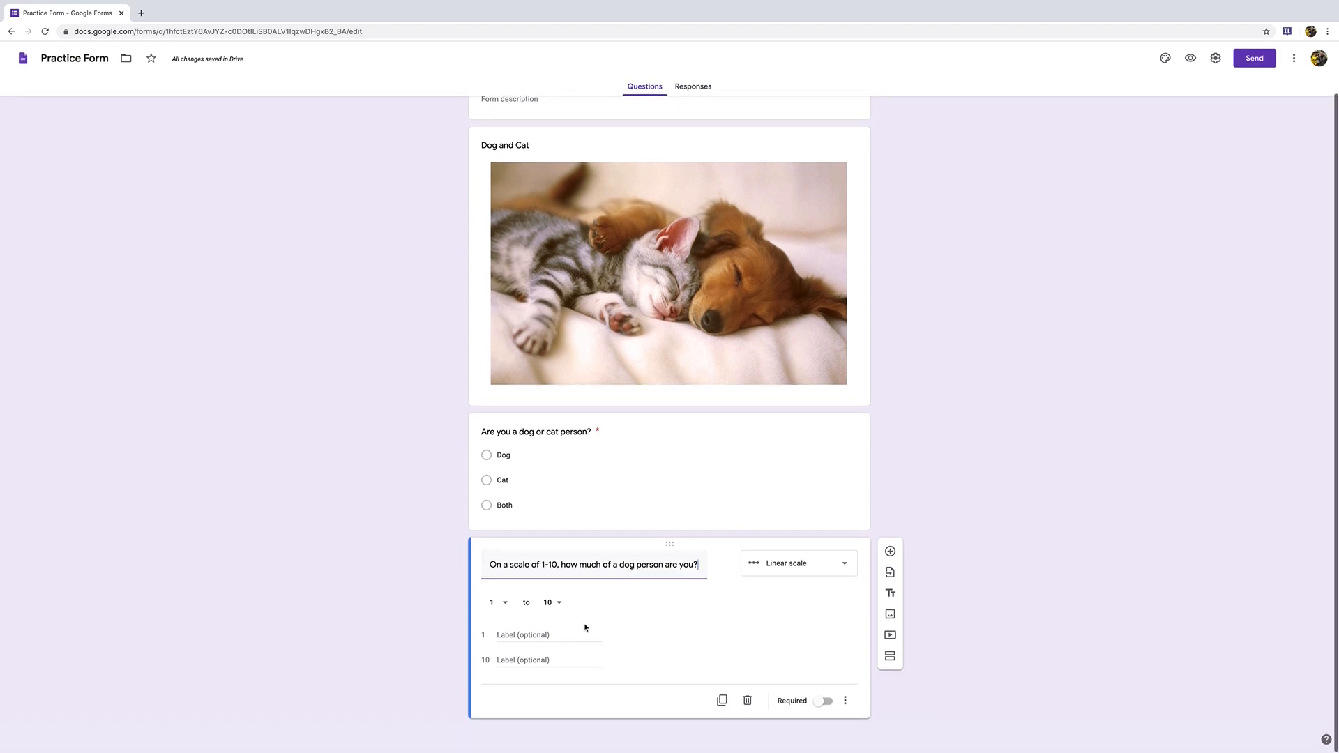
pyautogui.click(539, 636)
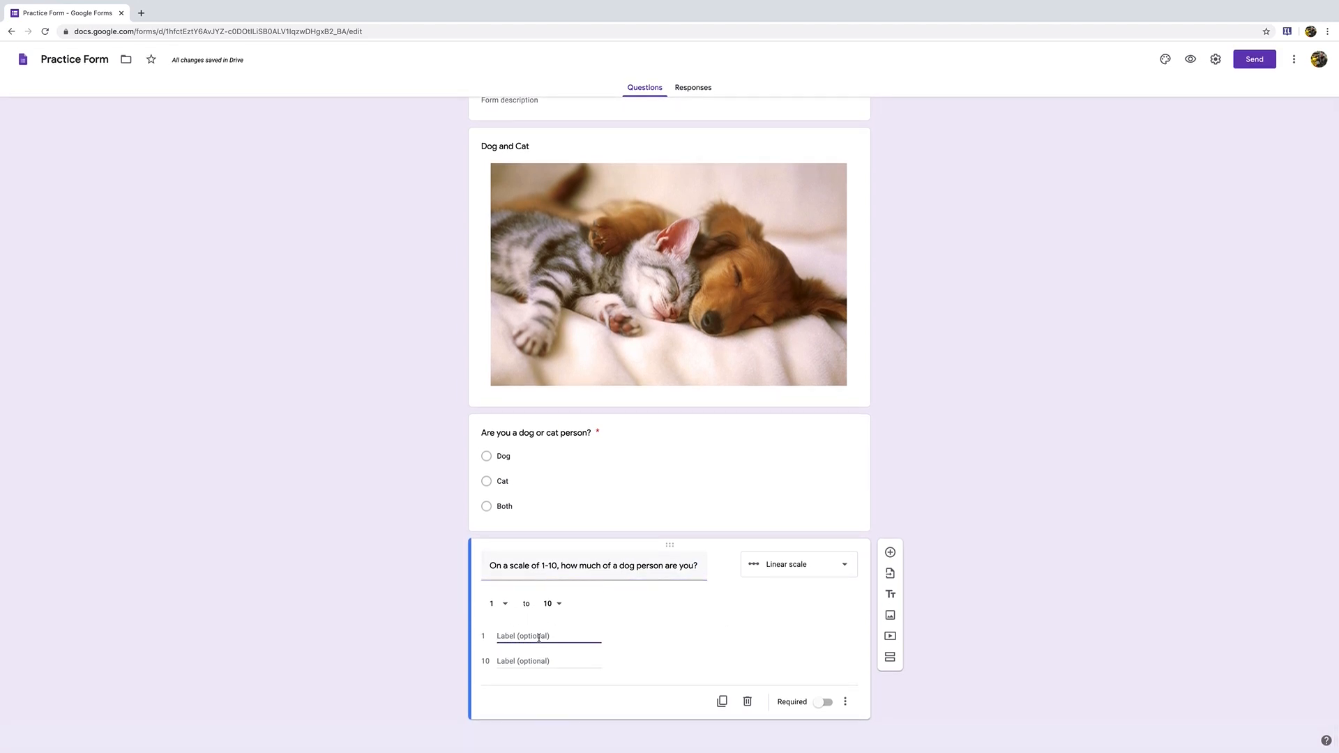
pyautogui.write('Hate Dogs')
pyautogui.click(534, 660)
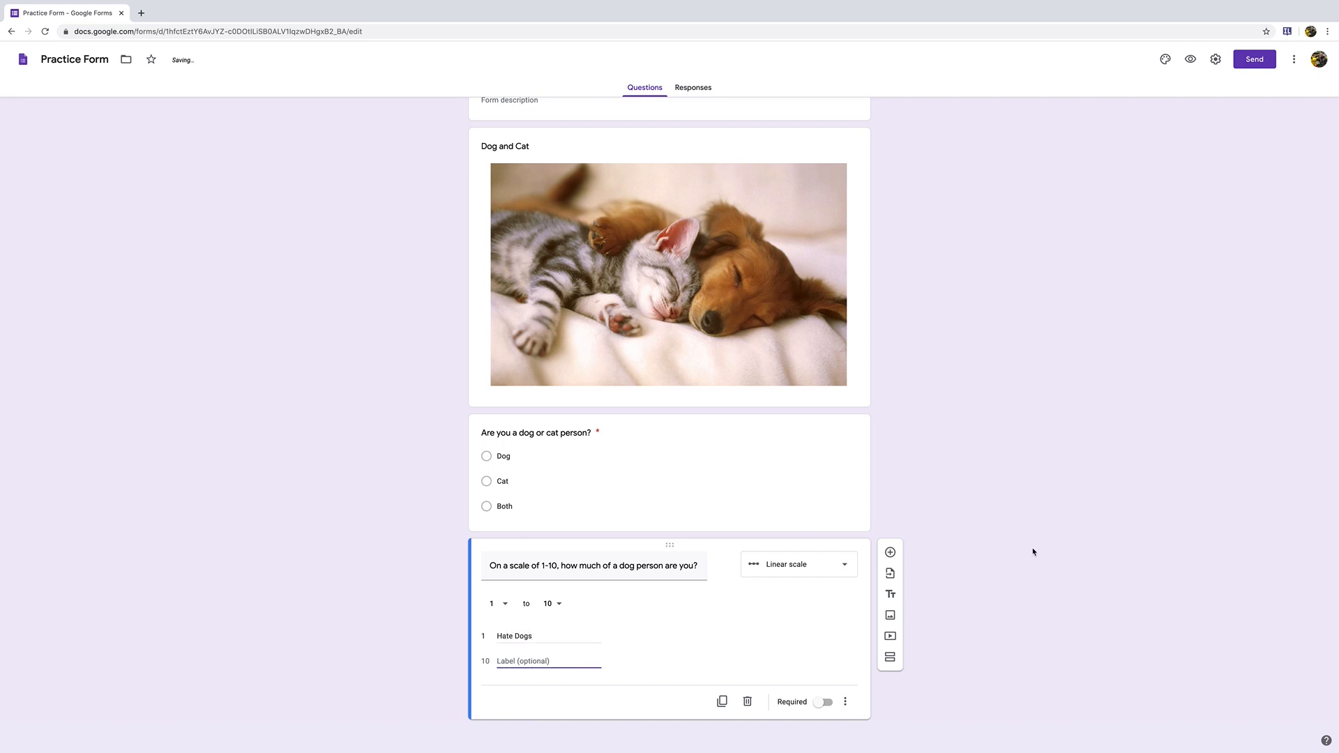
pyautogui.write('Love dogs')
pyautogui.press('BackSpace')
pyautogui.press('BackSpace')
pyautogui.click(551, 606)
pyautogui.click(674, 631)
pyautogui.click(819, 703)
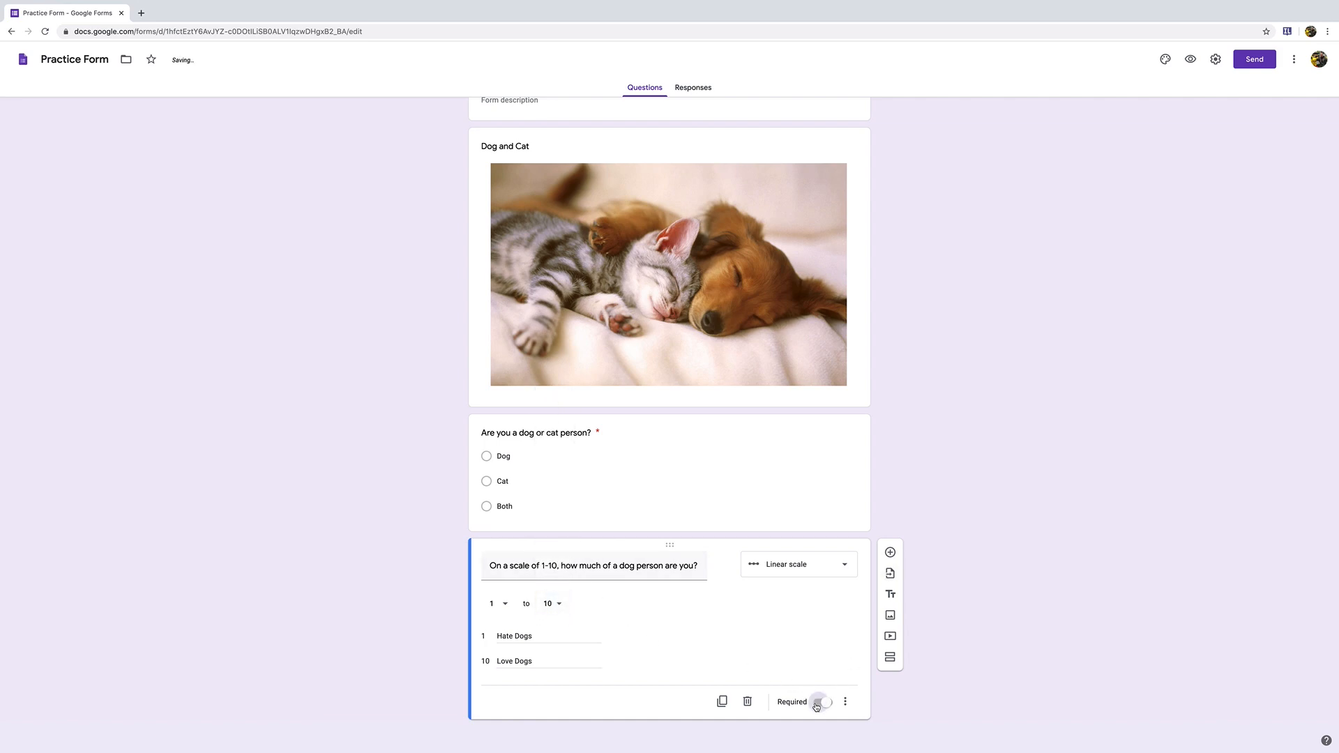
# Step: Add a required short answer question reading "Explain in one sentence why you like or dislike dogs."
pyautogui.click(889, 554)
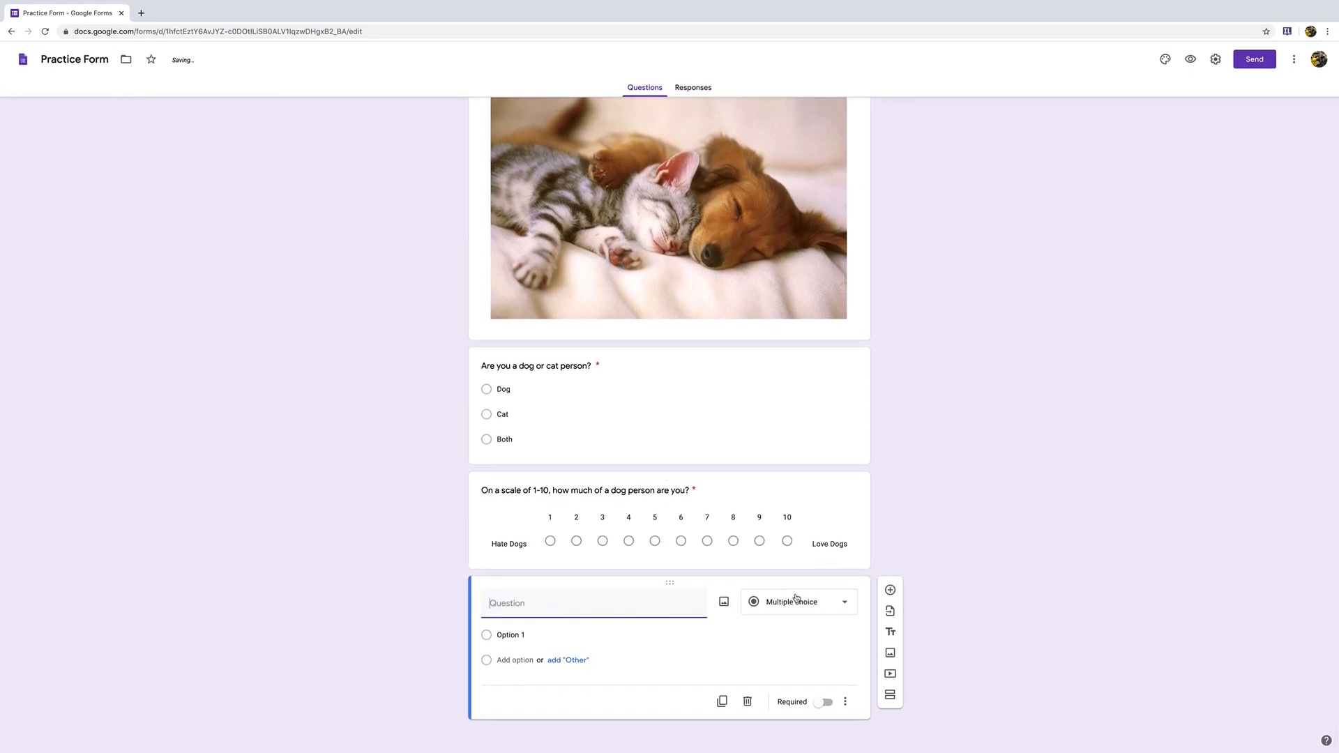
pyautogui.click(796, 596)
pyautogui.click(791, 427)
pyautogui.click(584, 617)
pyautogui.write('exp')
pyautogui.press('BackSpace')
pyautogui.press('BackSpace')
pyautogui.press('BackSpace')
pyautogui.write('Explain i')
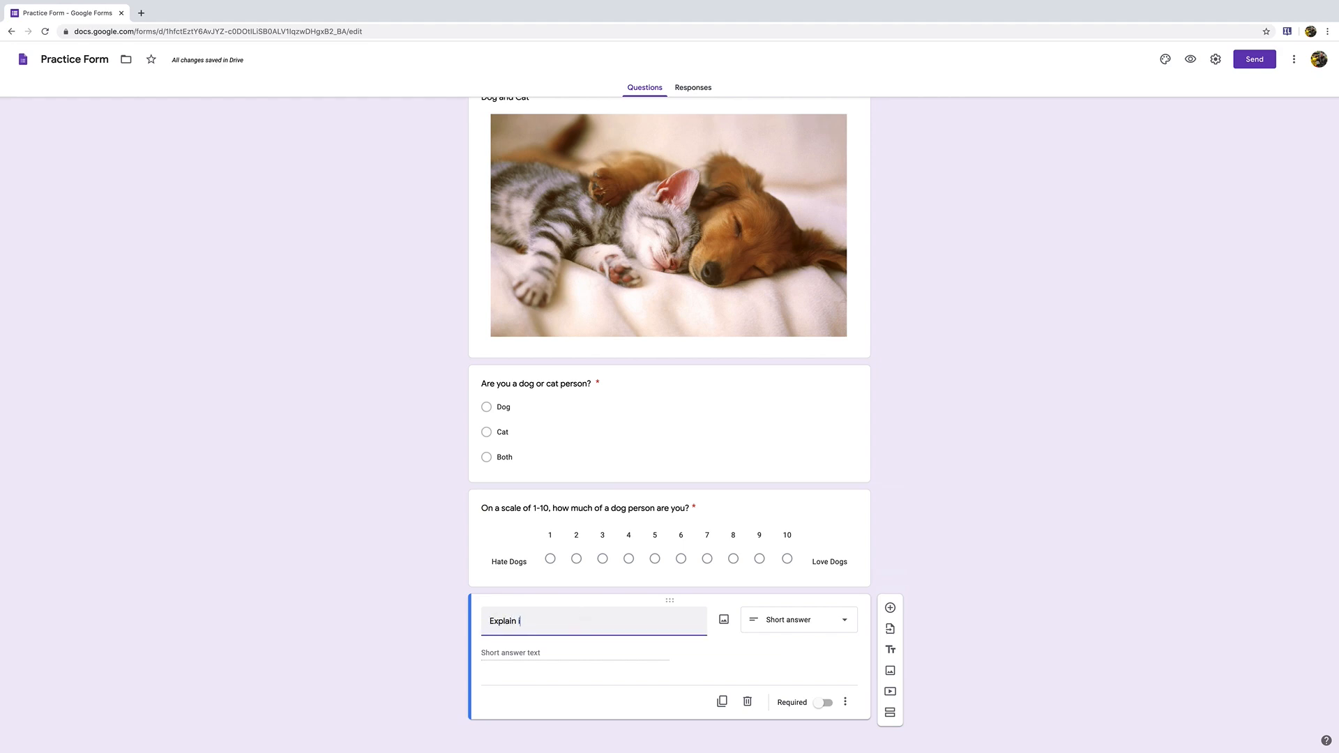
pyautogui.write('n one sentence why you like or dislike dogs.')
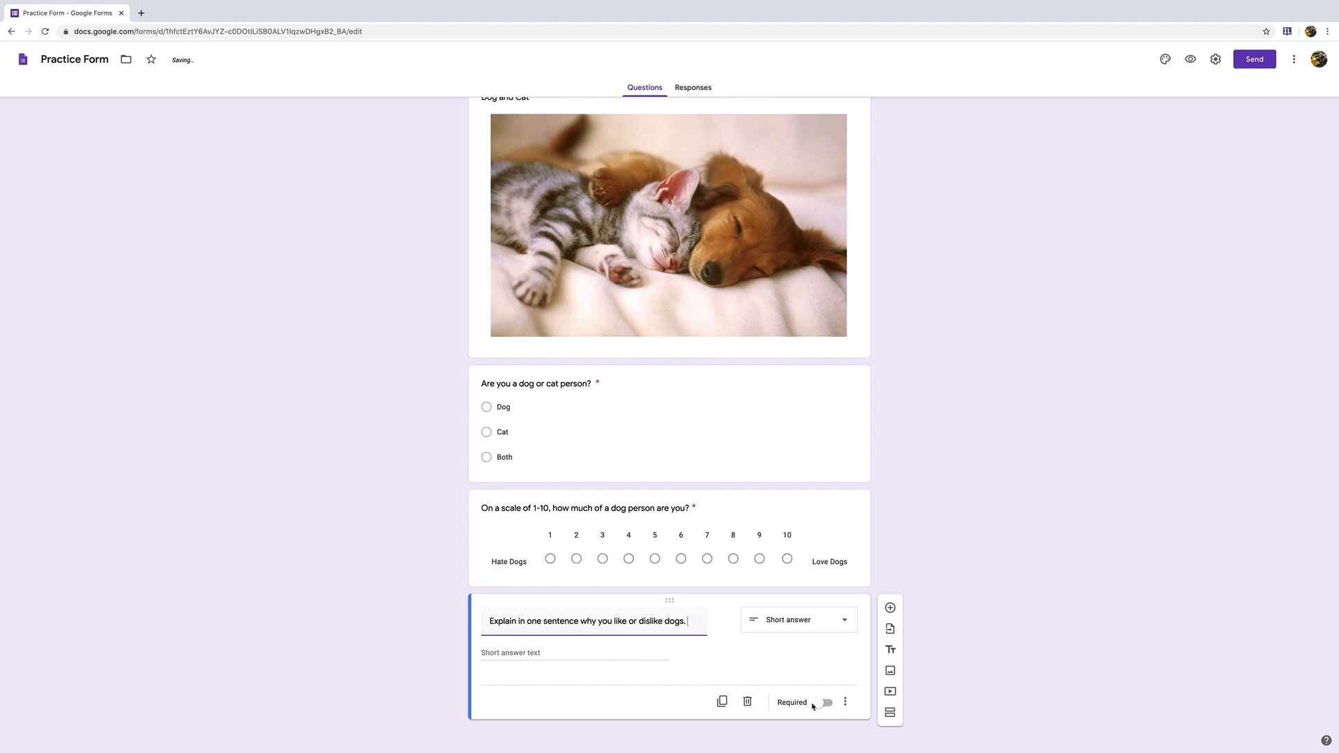
pyautogui.click(816, 704)
# Step: Set the form's theme color to the blue beside indigo and its background to the darkest blue shade
pyautogui.scroll(2, 805, 527)
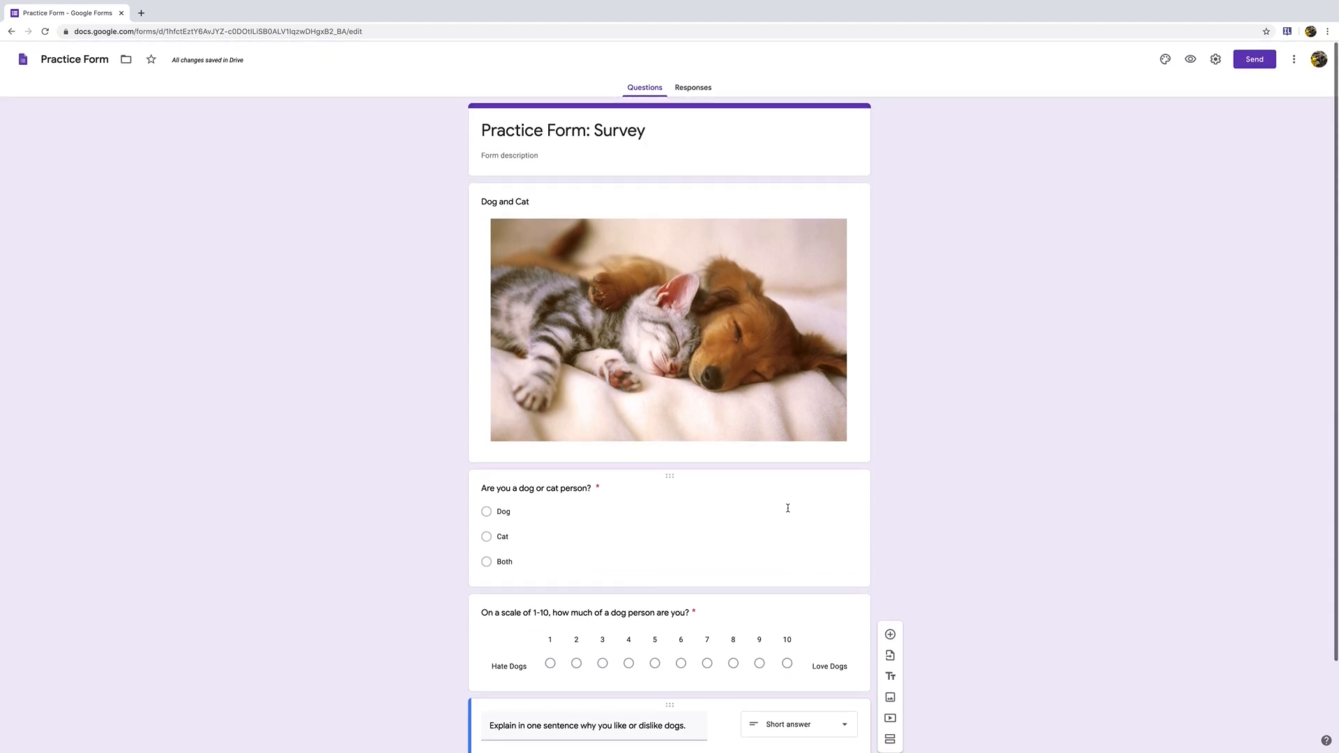
pyautogui.scroll(-1, 787, 500)
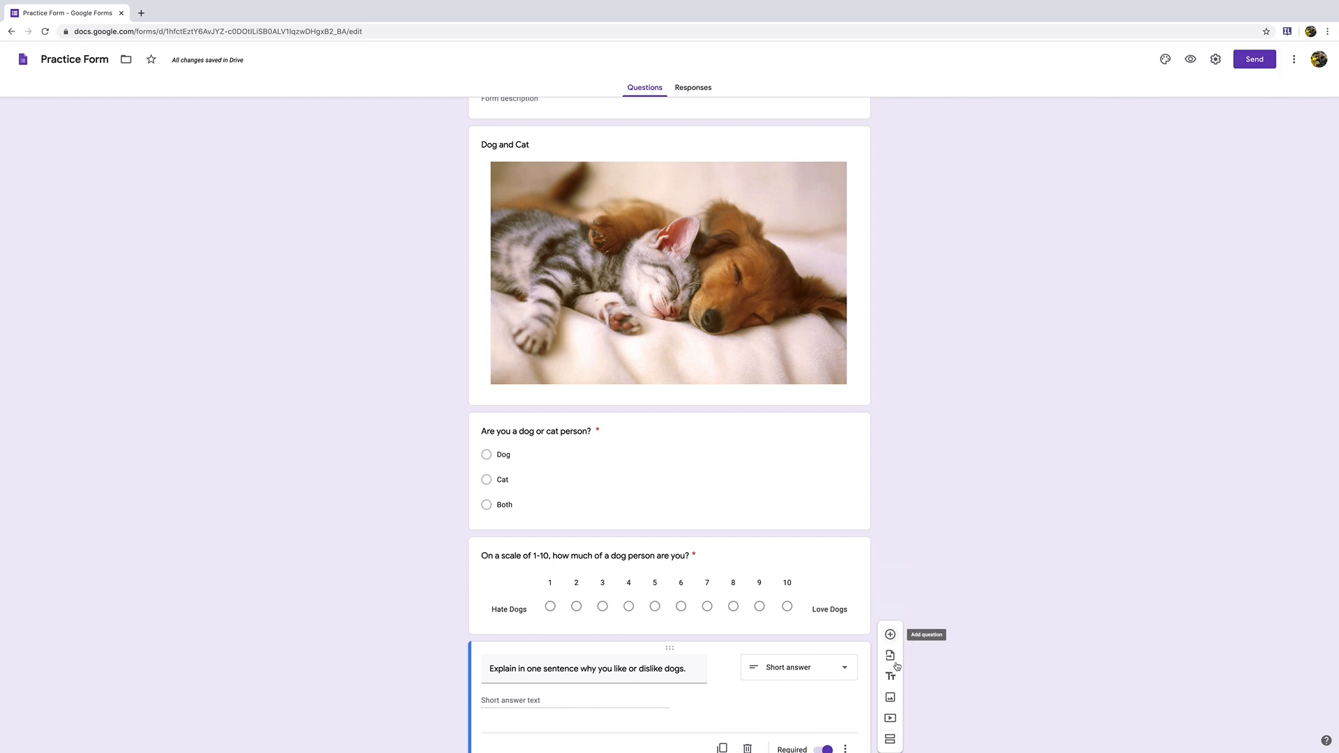
pyautogui.scroll(1, 960, 468)
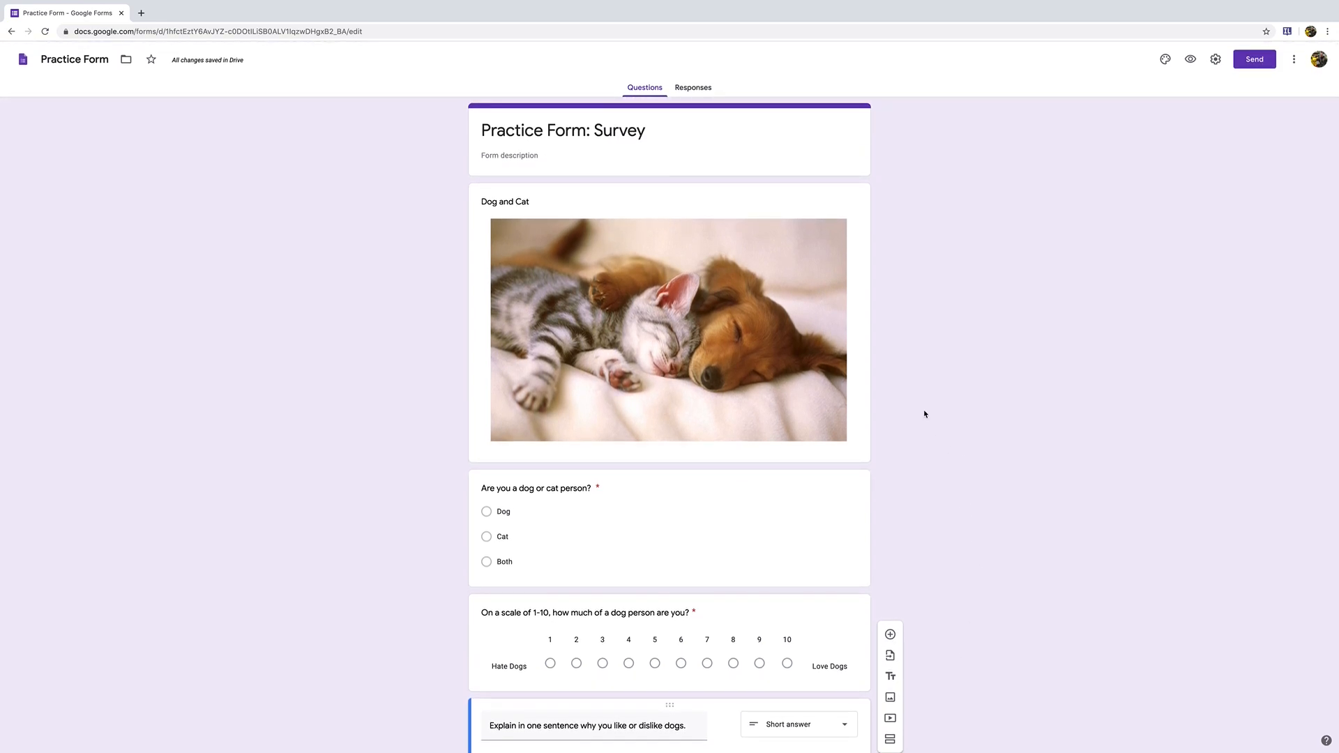
pyautogui.click(1165, 60)
pyautogui.click(1241, 229)
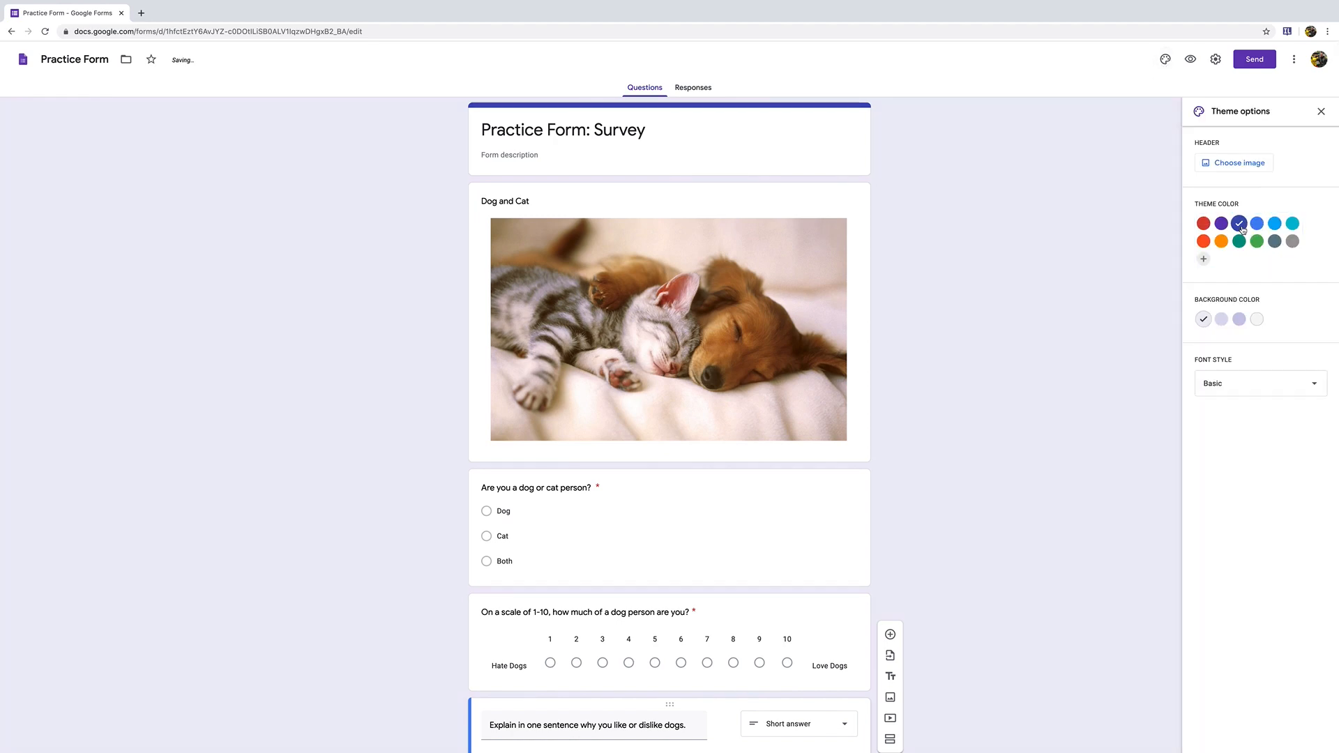
pyautogui.click(1257, 223)
pyautogui.click(1239, 320)
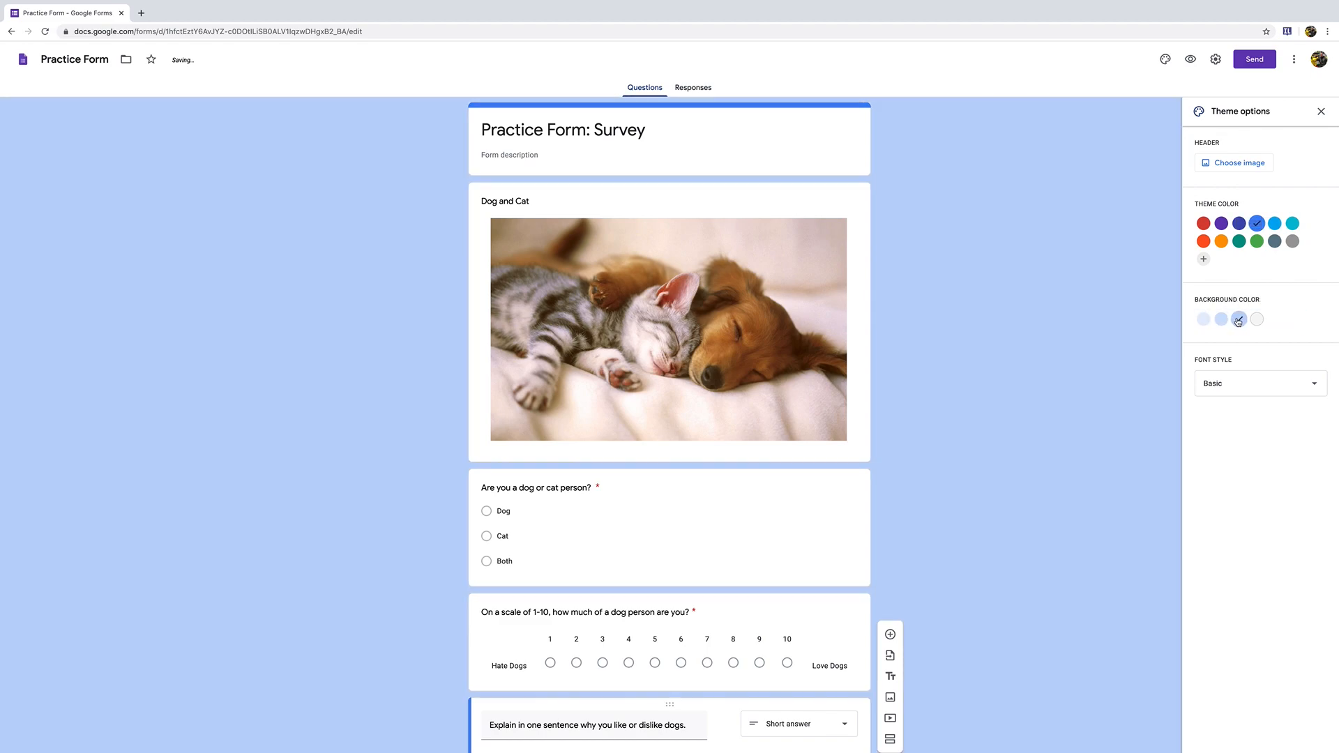
# Step: Set the background to the lightest blue shade and add the Travel header image of a hiker walking with a dog
pyautogui.click(1219, 321)
pyautogui.click(1206, 322)
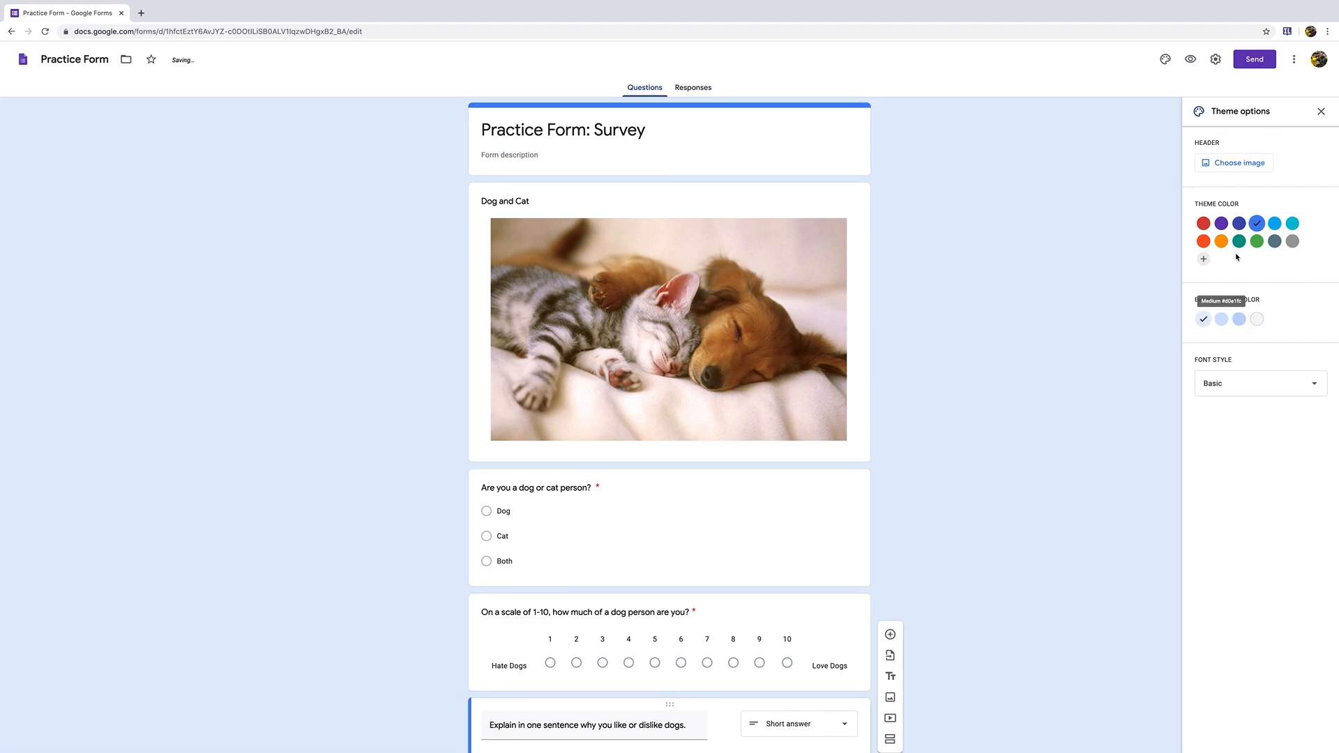
pyautogui.click(1229, 164)
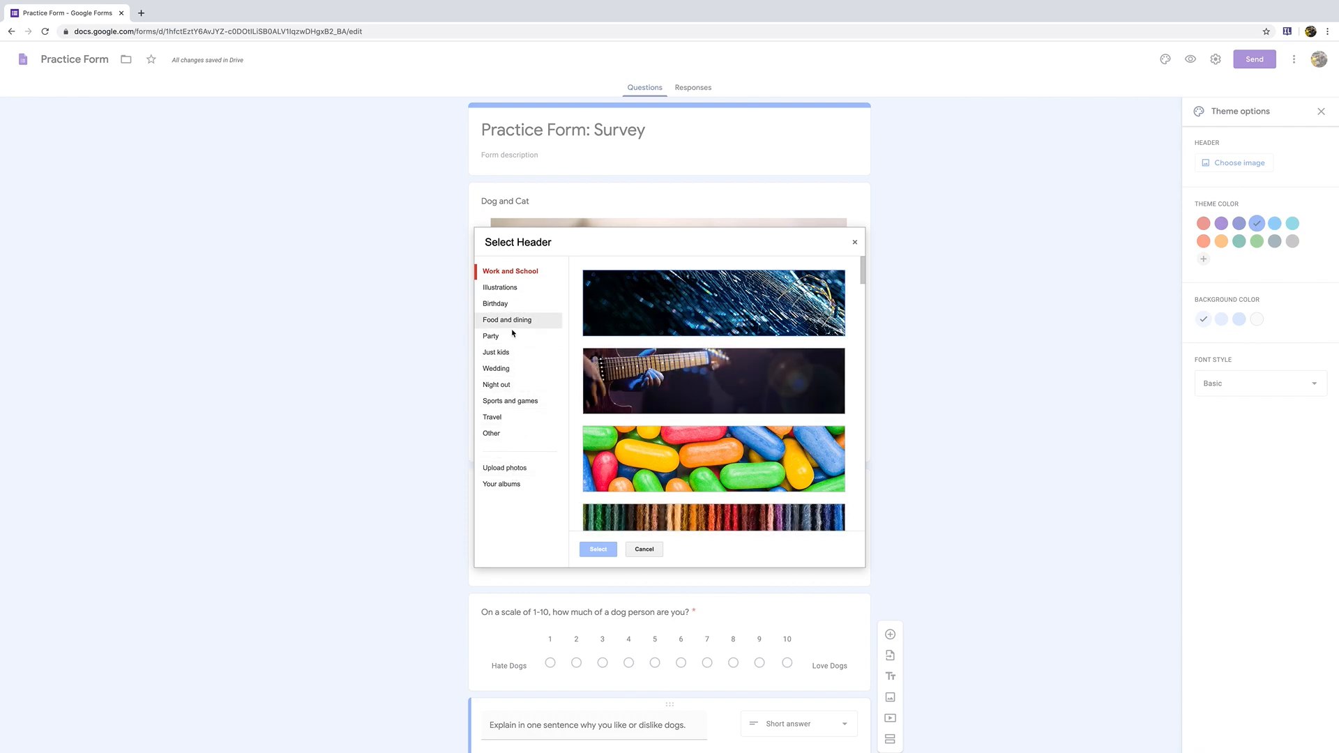
pyautogui.click(507, 434)
pyautogui.scroll(-5, 698, 387)
pyautogui.scroll(5, 697, 387)
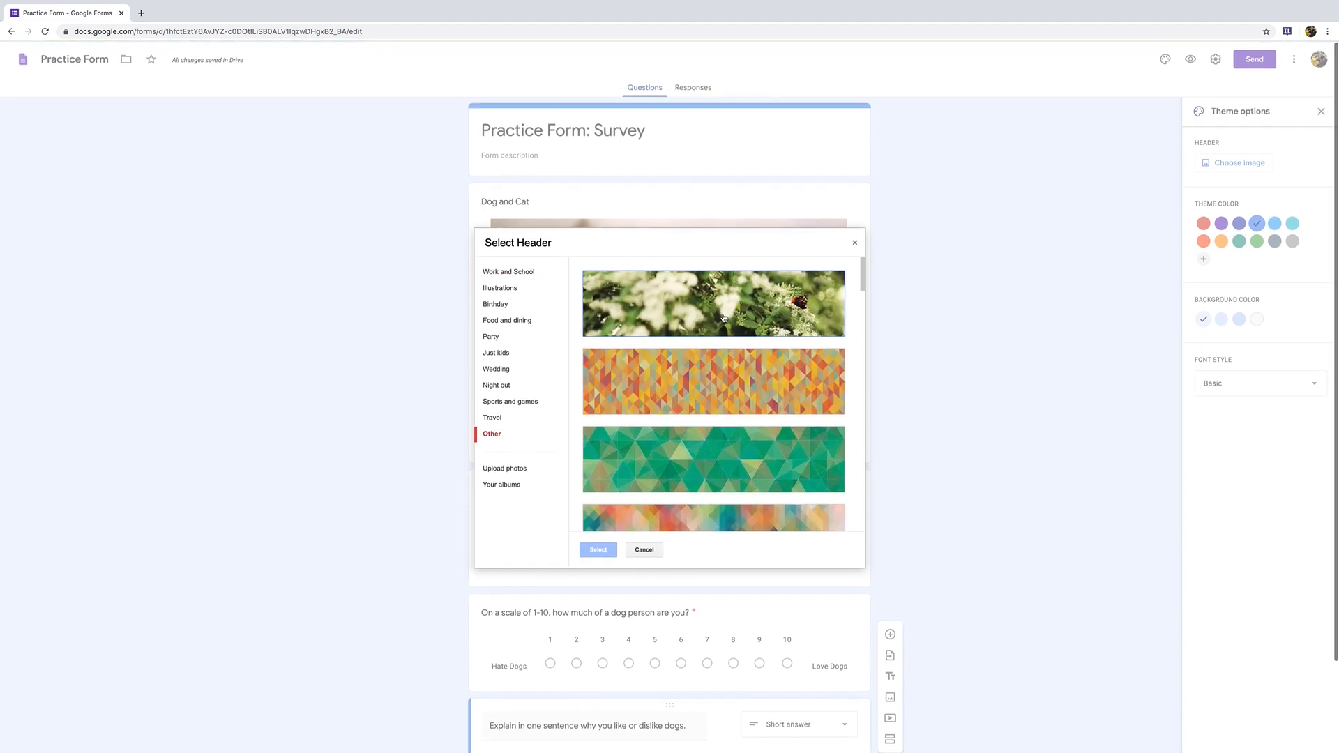
pyautogui.click(513, 418)
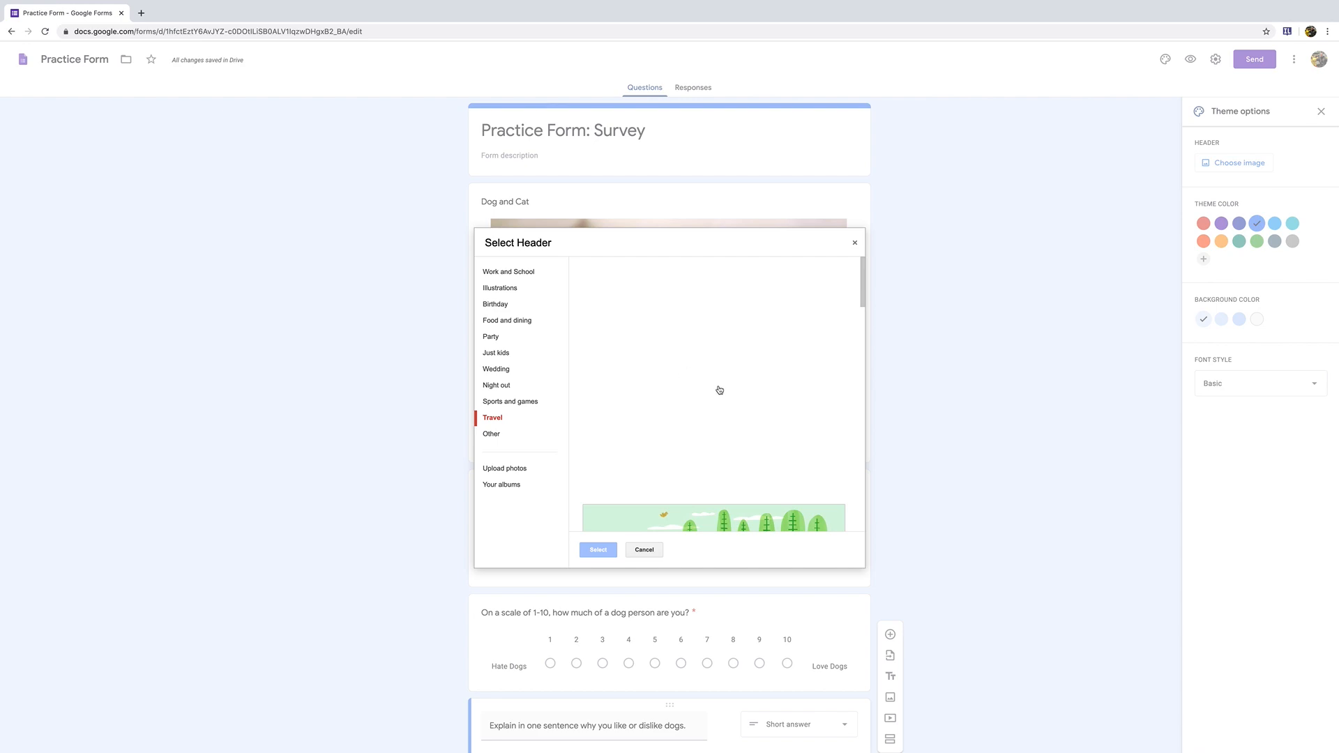
pyautogui.scroll(-5, 685, 377)
pyautogui.scroll(-10, 722, 405)
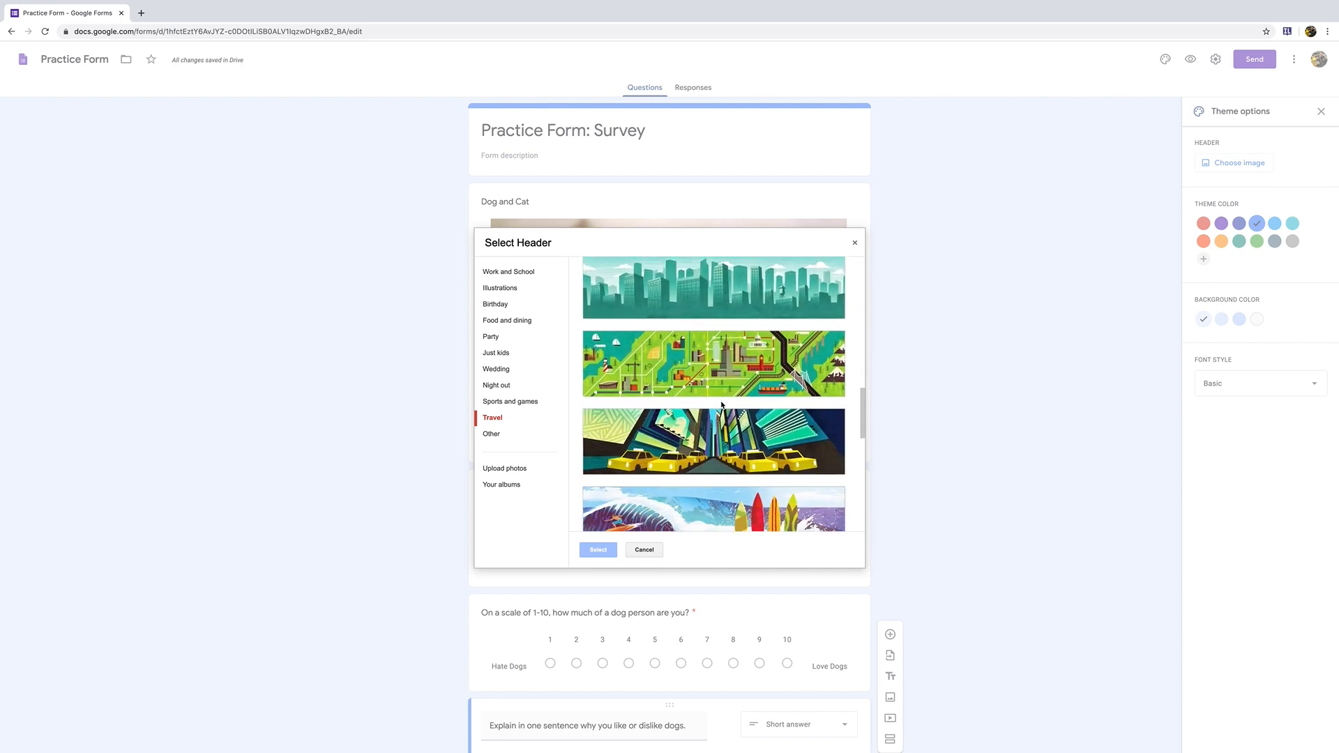
pyautogui.scroll(-1, 722, 406)
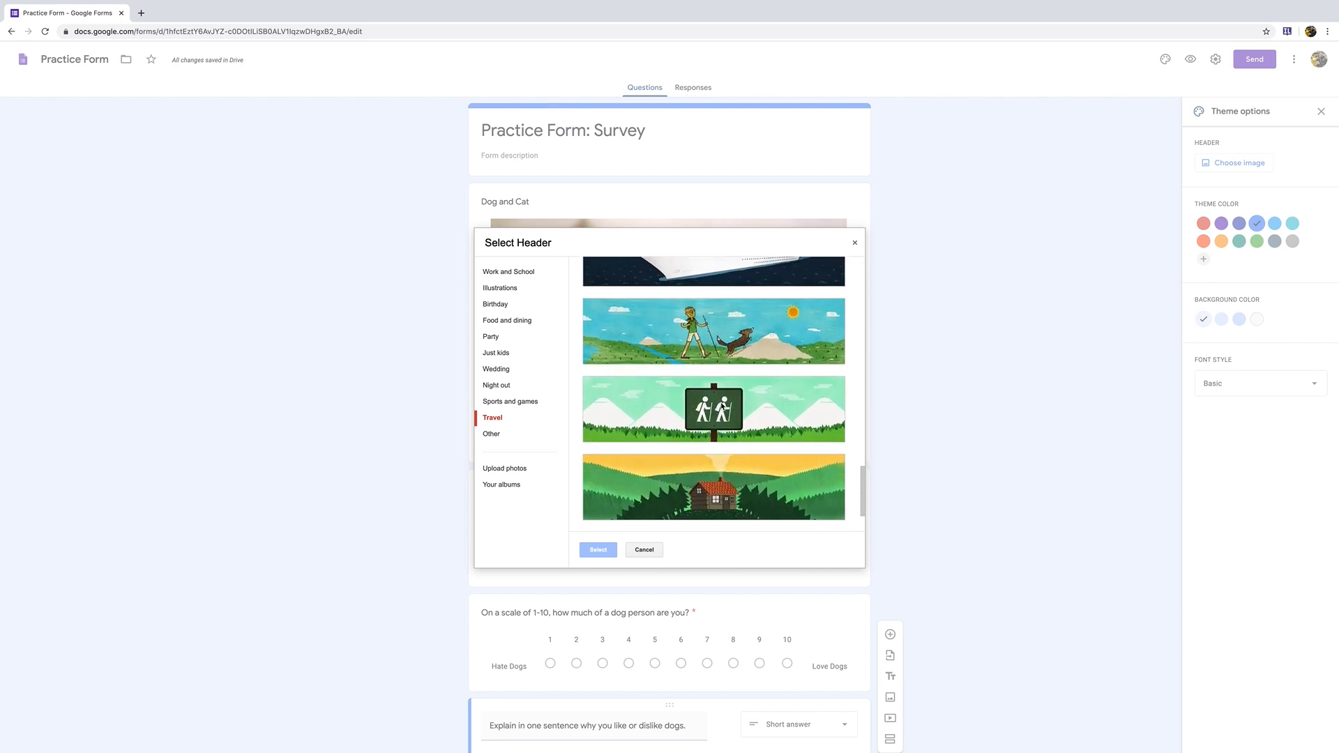
pyautogui.click(752, 366)
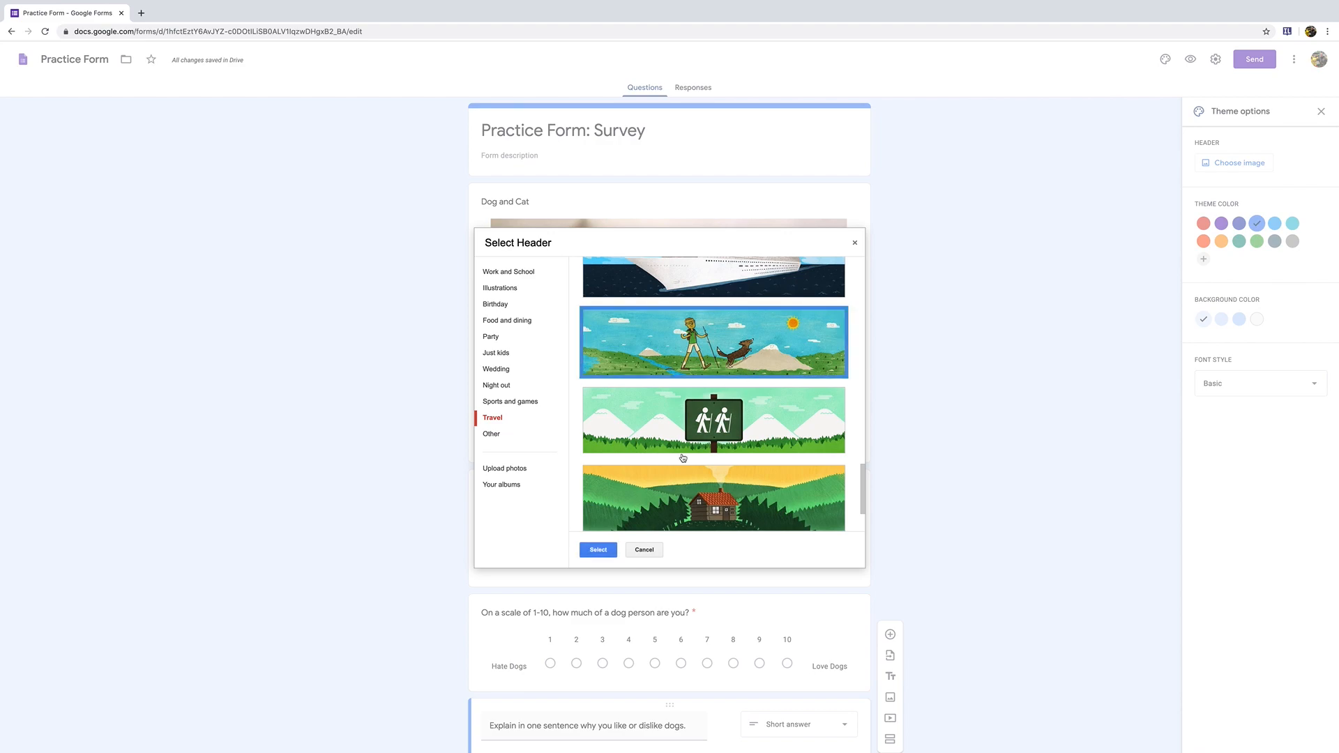
pyautogui.click(598, 550)
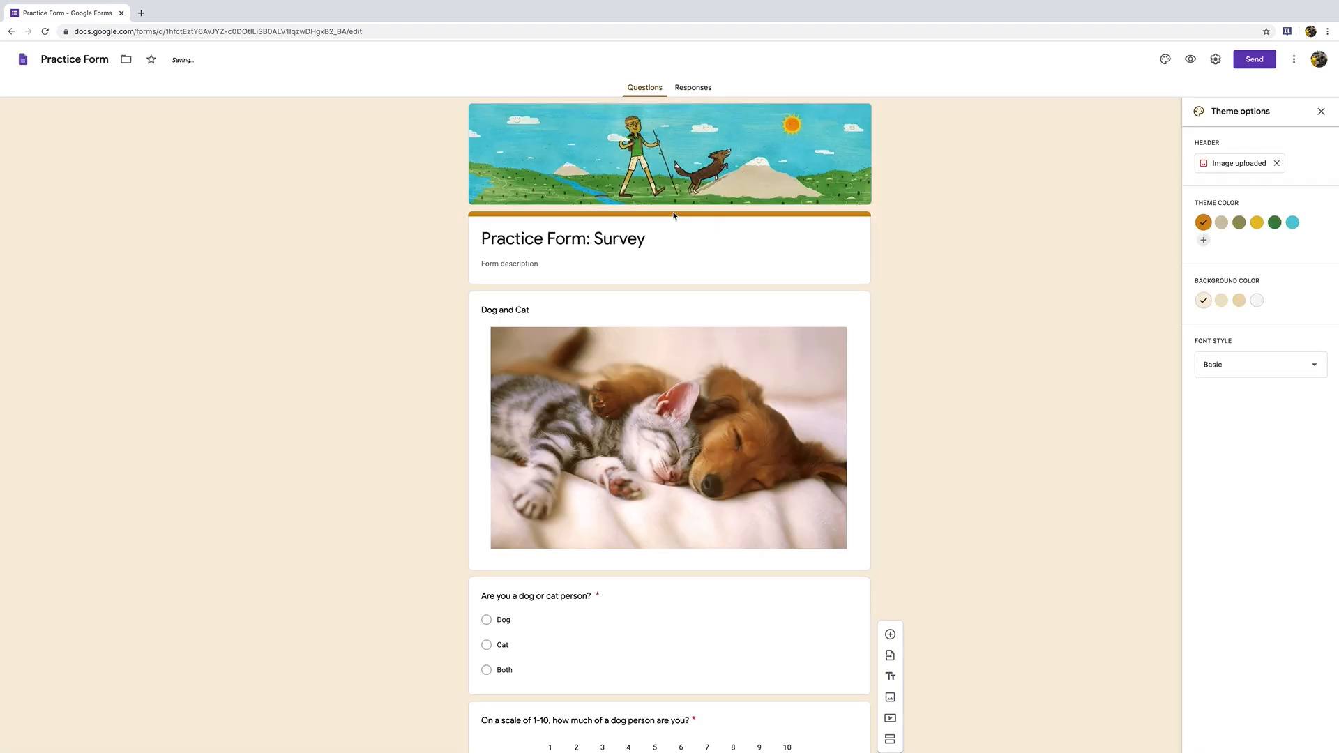
# Step: Set the form's theme color to the beige shade beside orange and close the theme options
pyautogui.click(1221, 300)
pyautogui.click(1239, 300)
pyautogui.click(1239, 223)
pyautogui.click(1222, 222)
pyautogui.click(1321, 112)
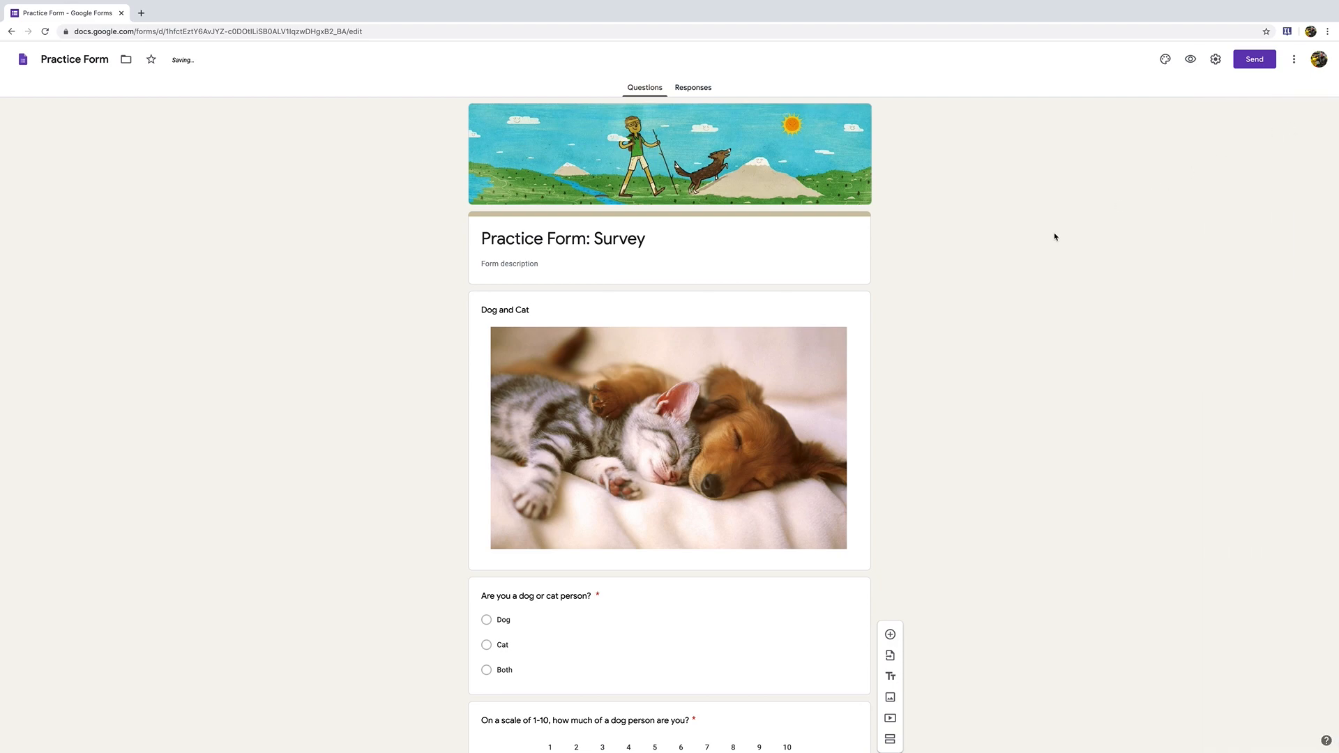
pyautogui.click(1165, 59)
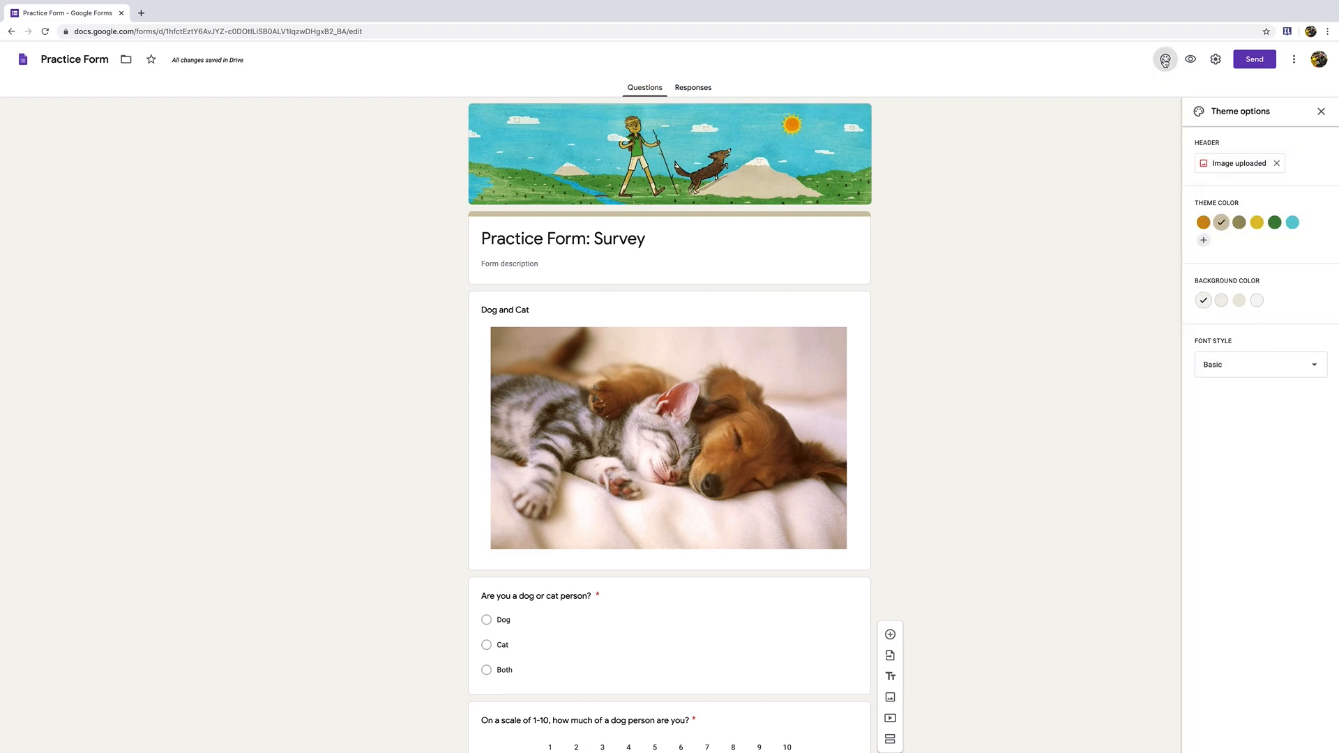
pyautogui.click(1165, 61)
# Step: Preview the form as a respondent, try the Cat answer to the dog or cat question, and return to the editor
pyautogui.click(1192, 60)
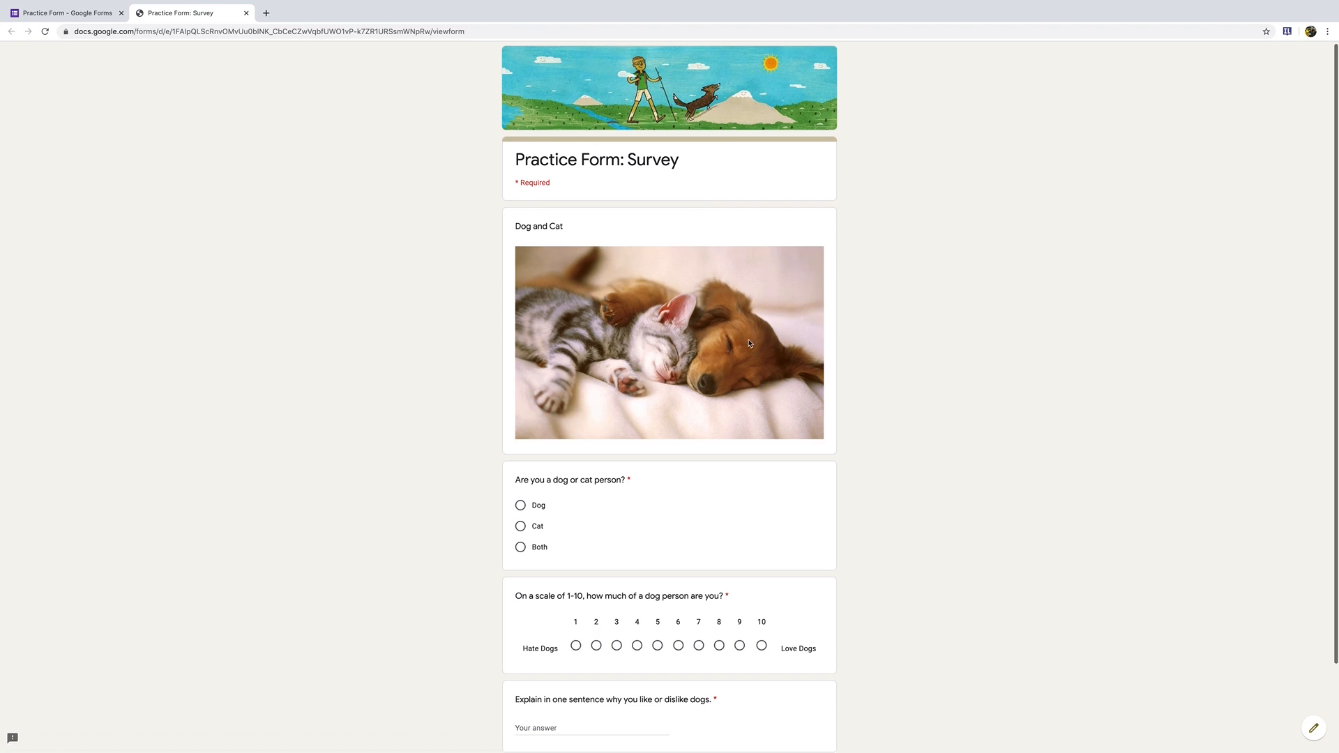
pyautogui.click(524, 530)
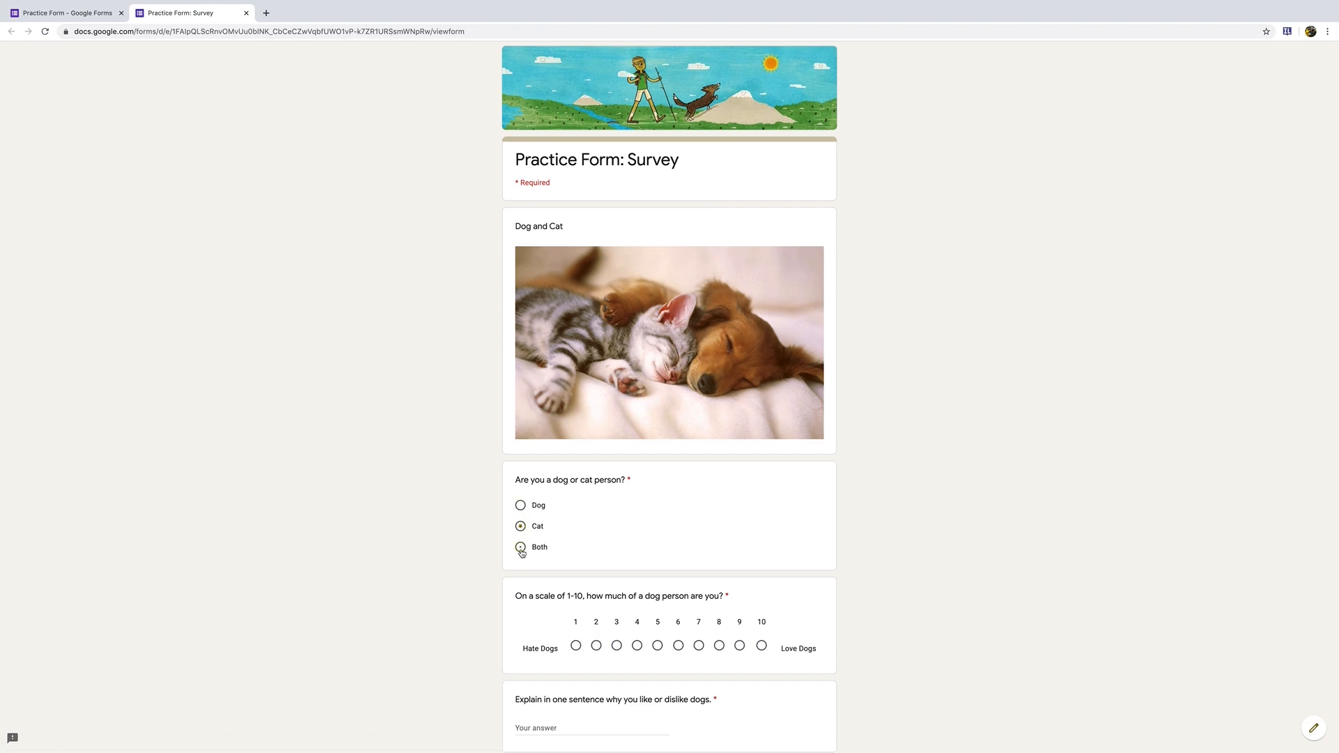
pyautogui.scroll(-3, 741, 598)
pyautogui.scroll(2, 738, 600)
pyautogui.scroll(-2, 628, 628)
pyautogui.click(568, 626)
pyautogui.scroll(3, 705, 556)
pyautogui.click(49, 12)
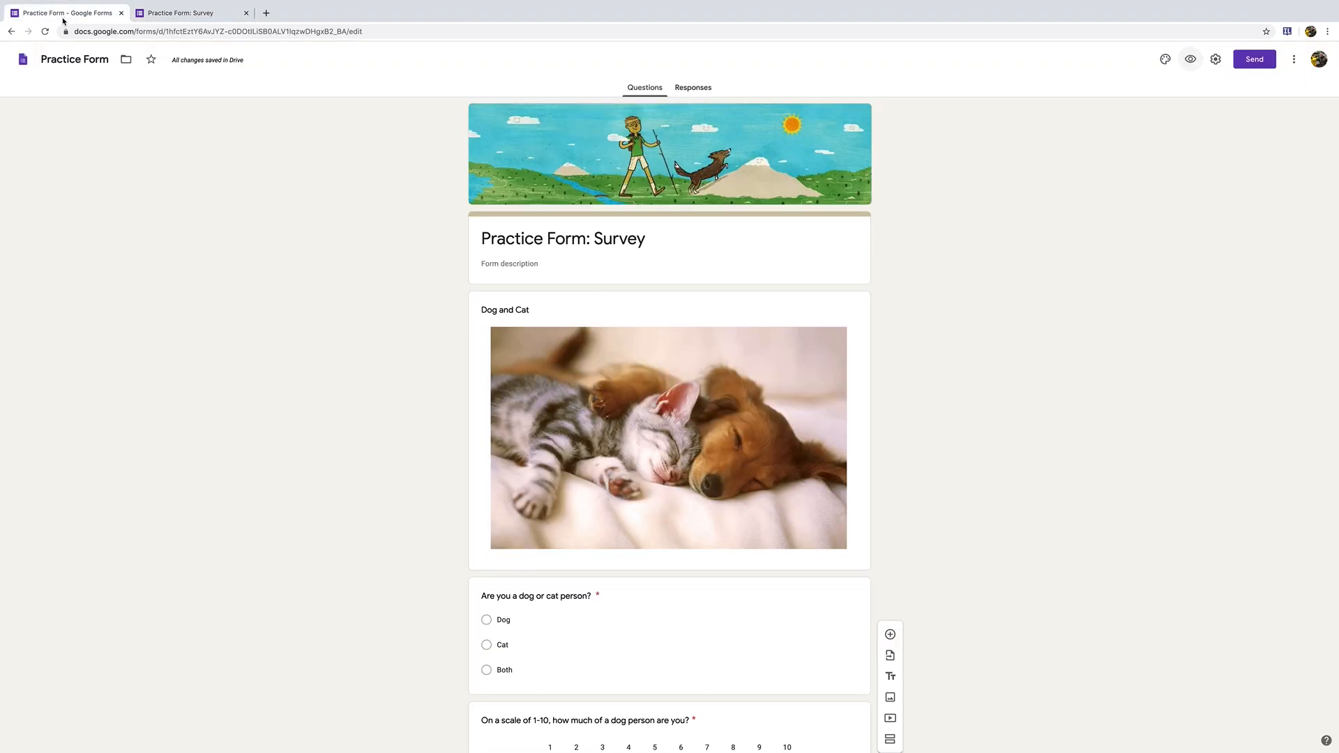
# Step: Limit the form to 1 response per person, review the presentation and quiz options, and save the settings
pyautogui.click(1215, 59)
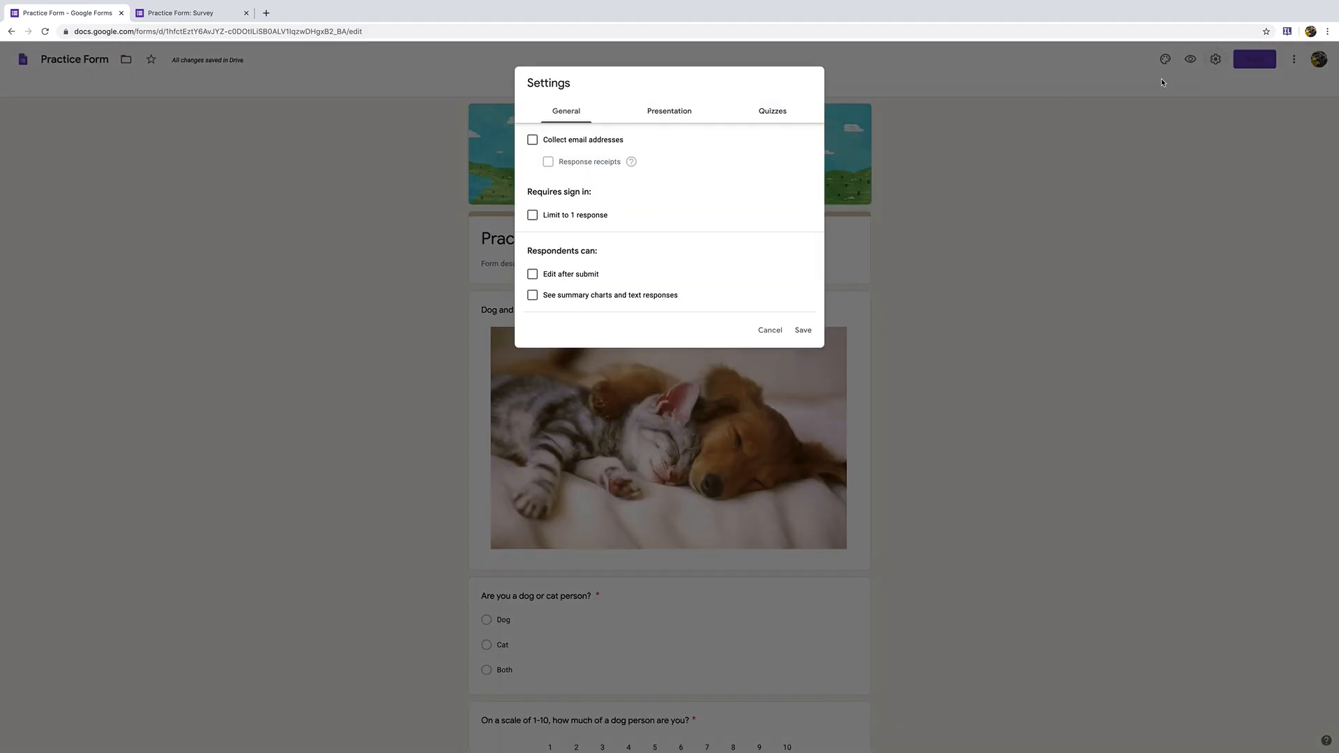
pyautogui.click(533, 214)
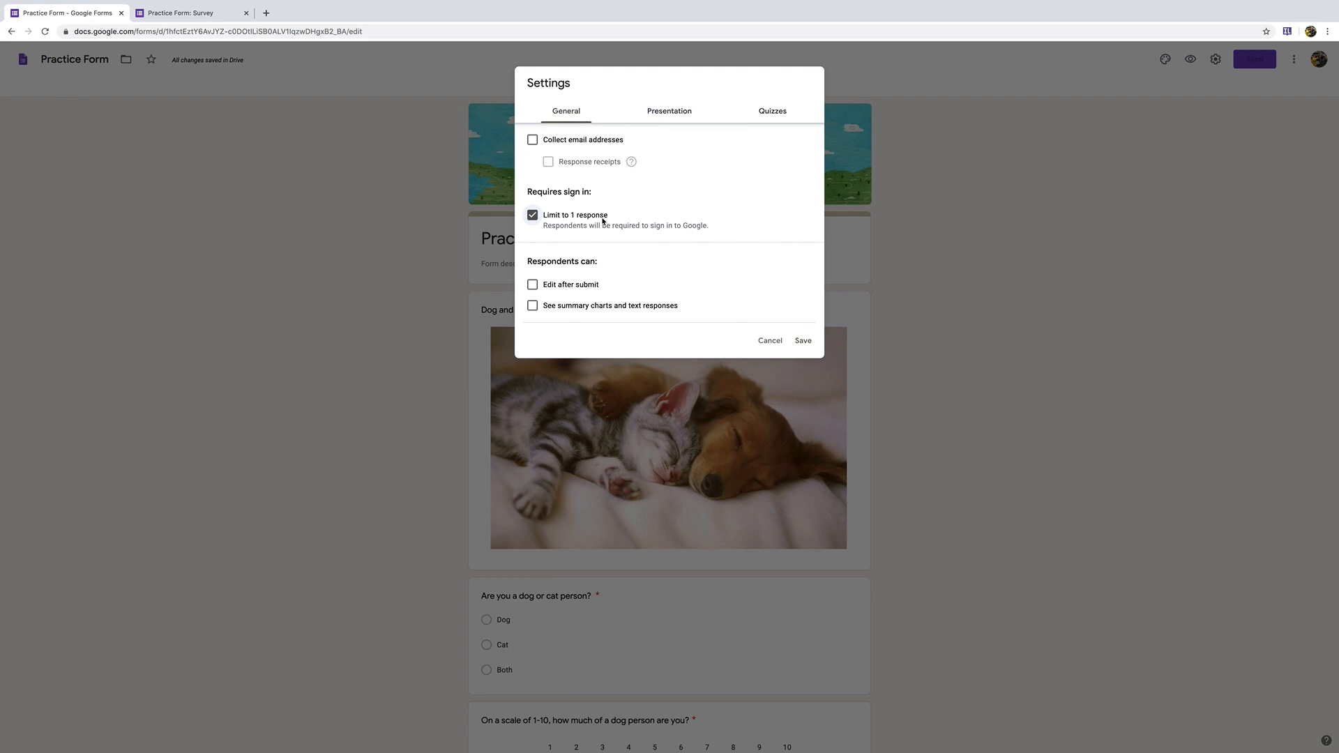
pyautogui.click(665, 114)
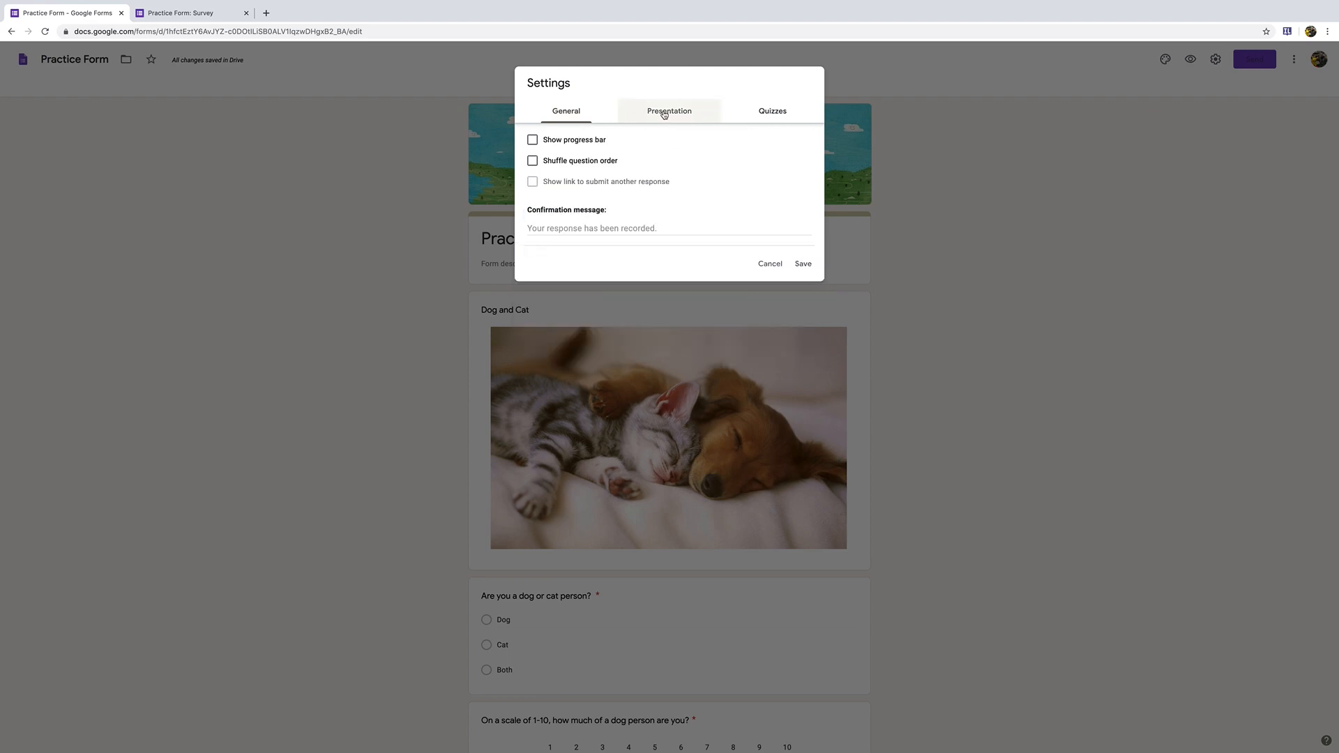
pyautogui.click(784, 112)
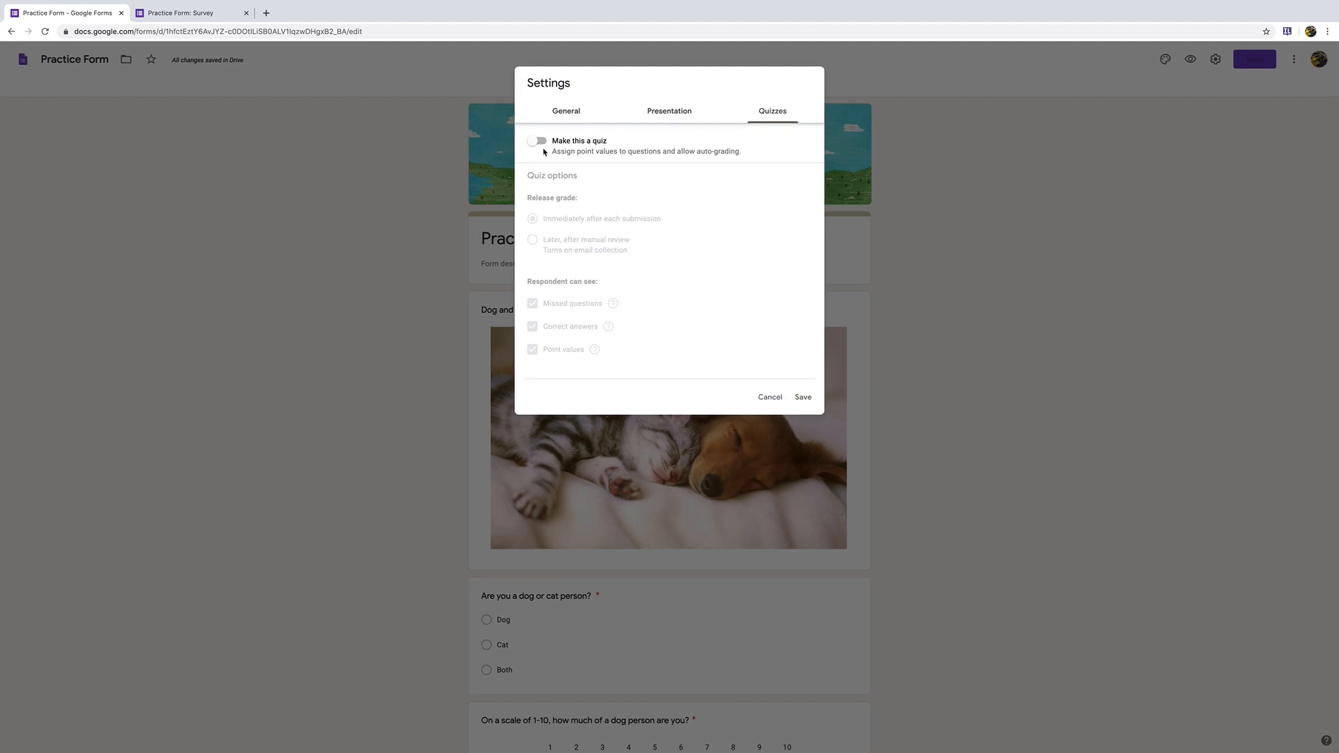
pyautogui.click(670, 114)
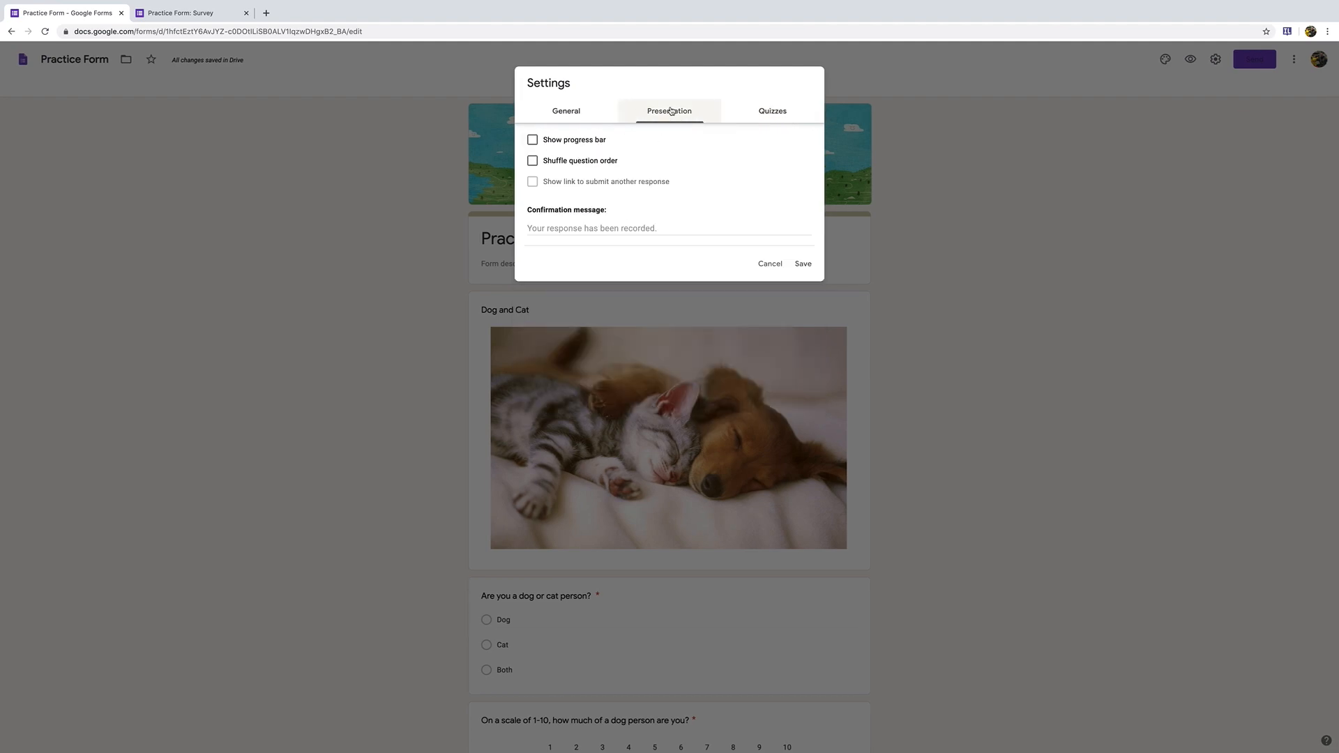
pyautogui.click(578, 115)
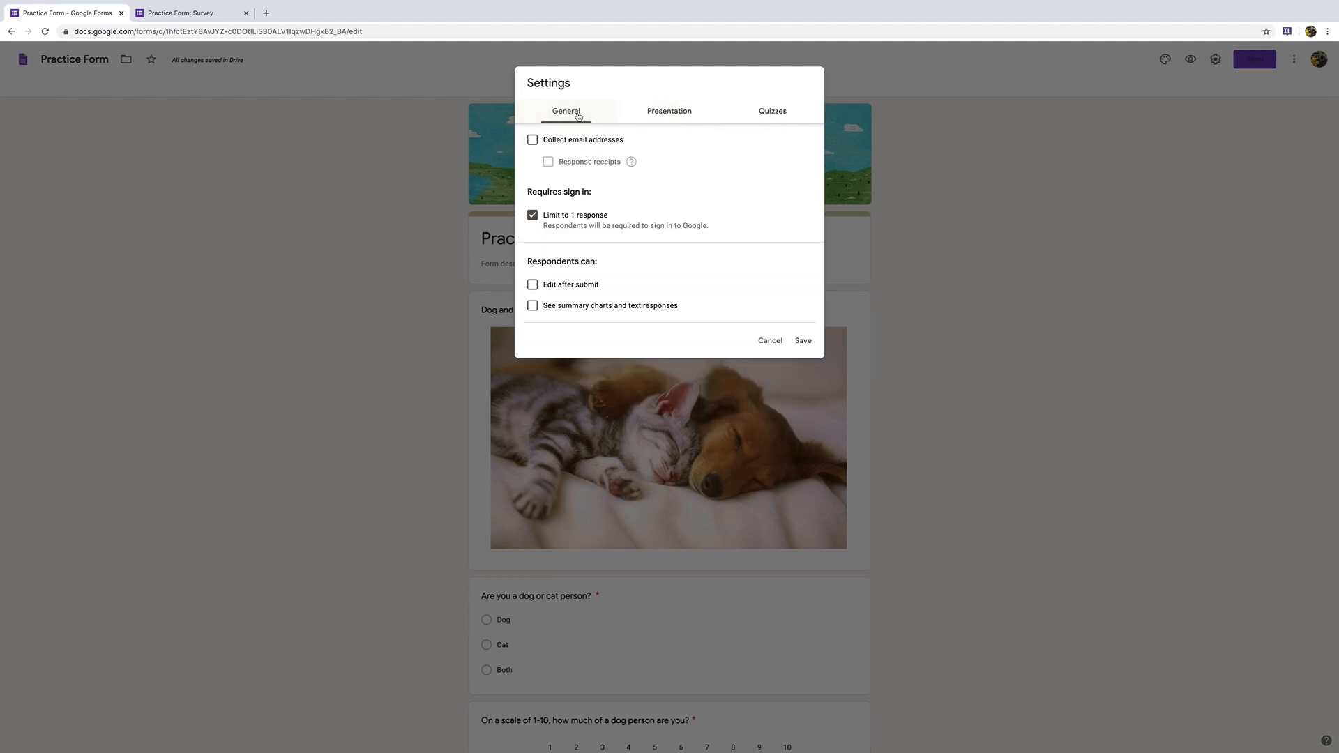
pyautogui.click(805, 341)
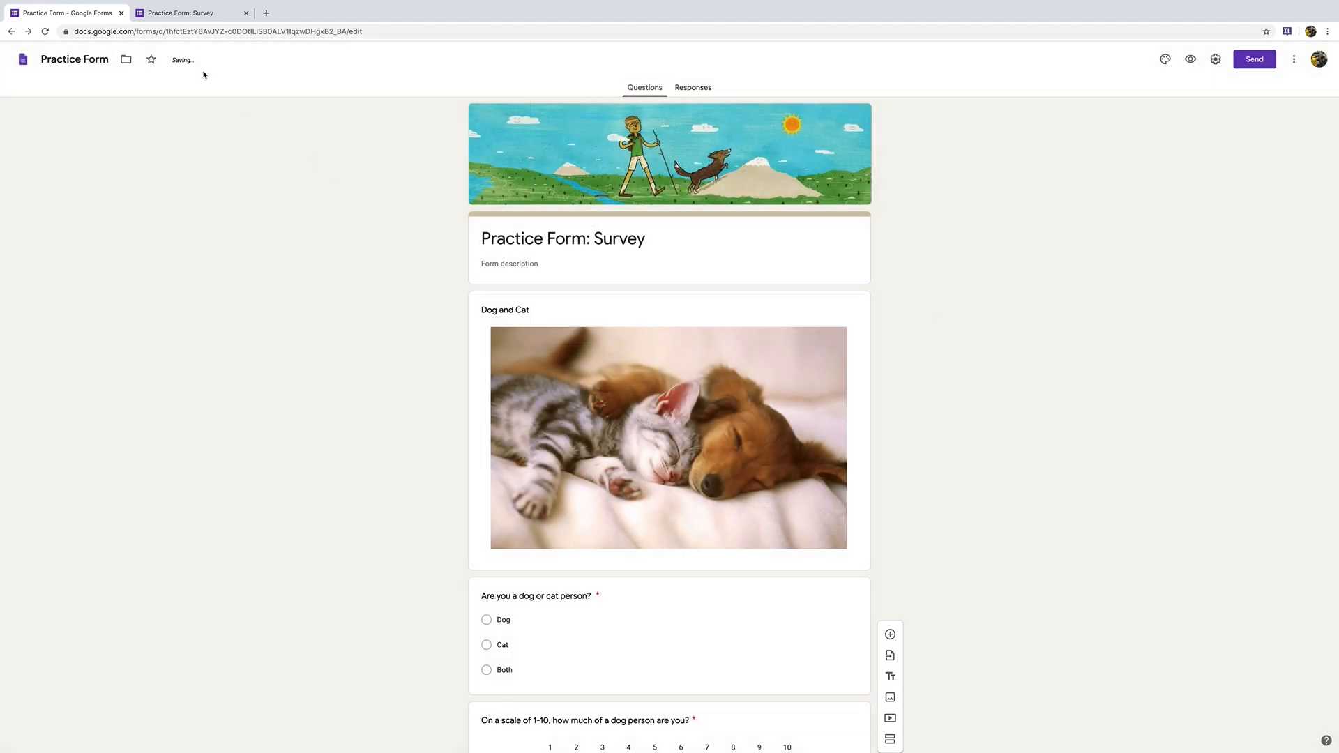
pyautogui.scroll(-2, 700, 318)
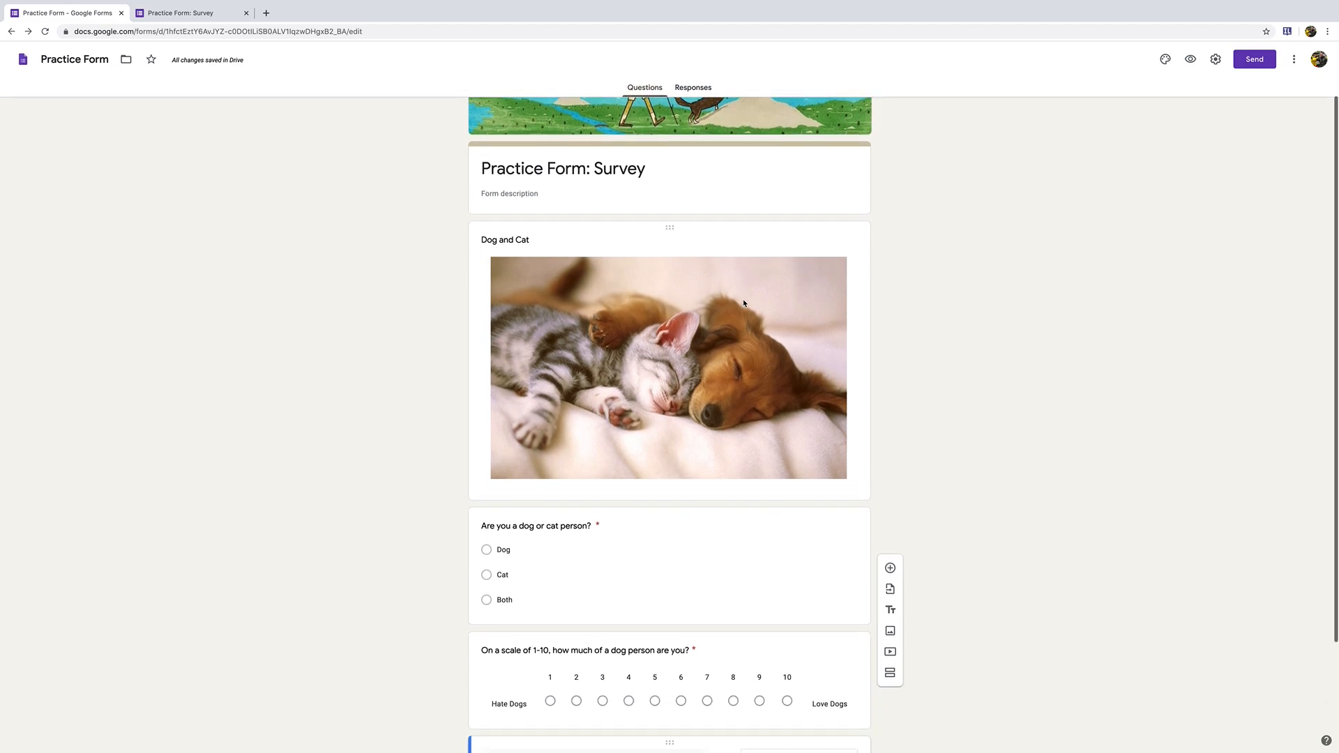
pyautogui.scroll(2, 745, 314)
pyautogui.scroll(-1, 766, 280)
pyautogui.scroll(-1, 766, 280)
pyautogui.scroll(2, 658, 236)
pyautogui.click(561, 269)
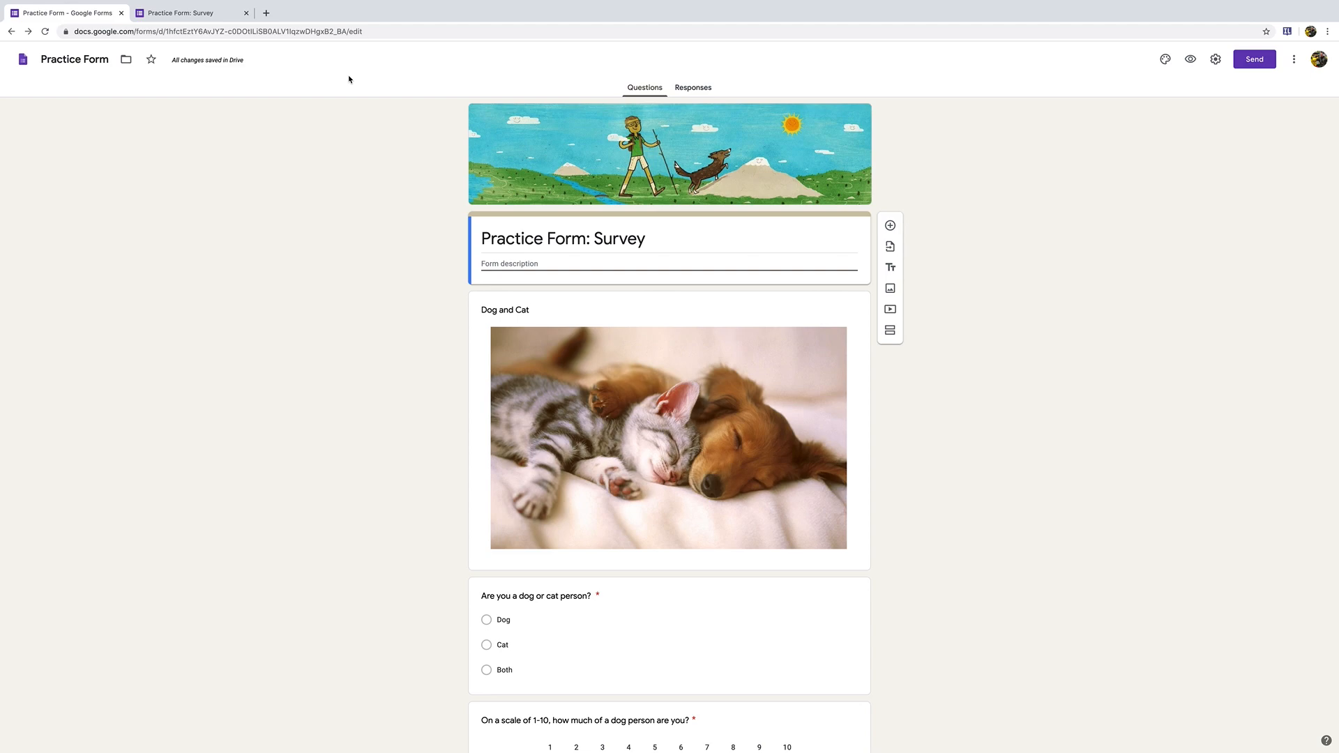
pyautogui.moveTo(75, 15)
pyautogui.click(30, 18)
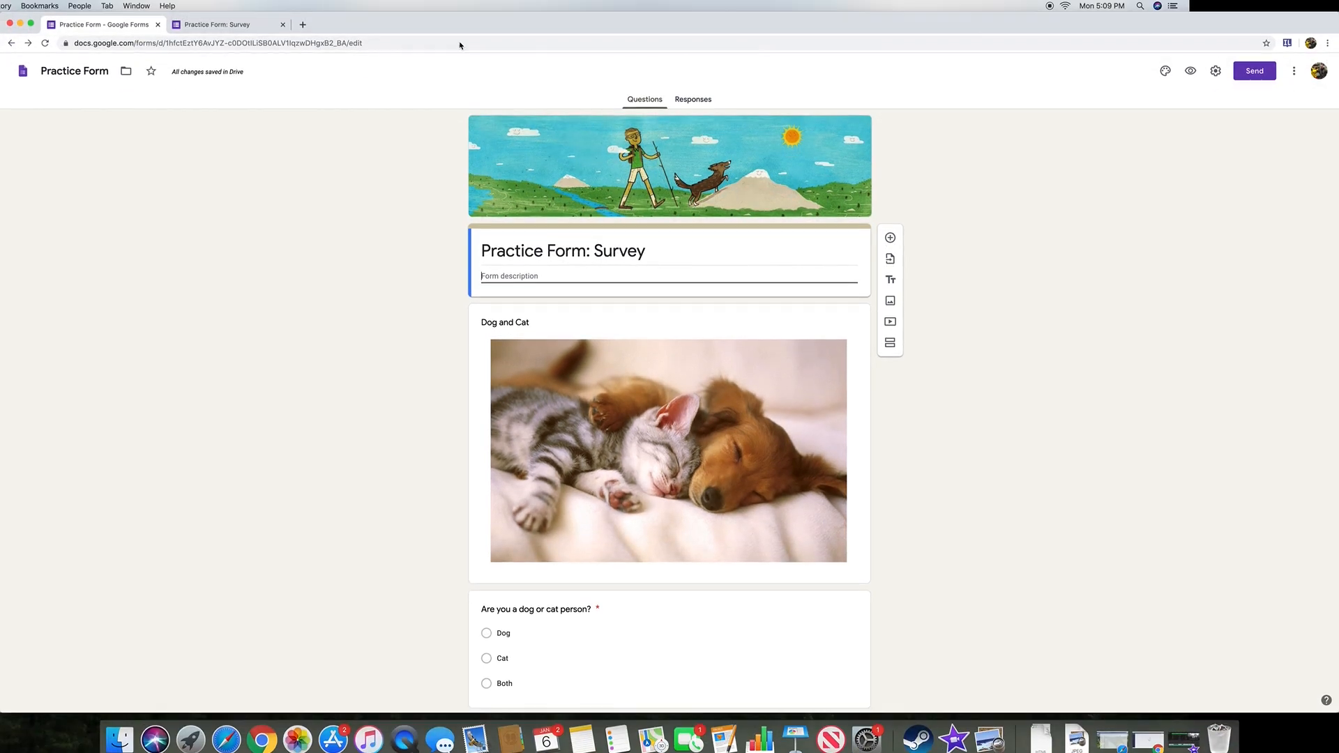